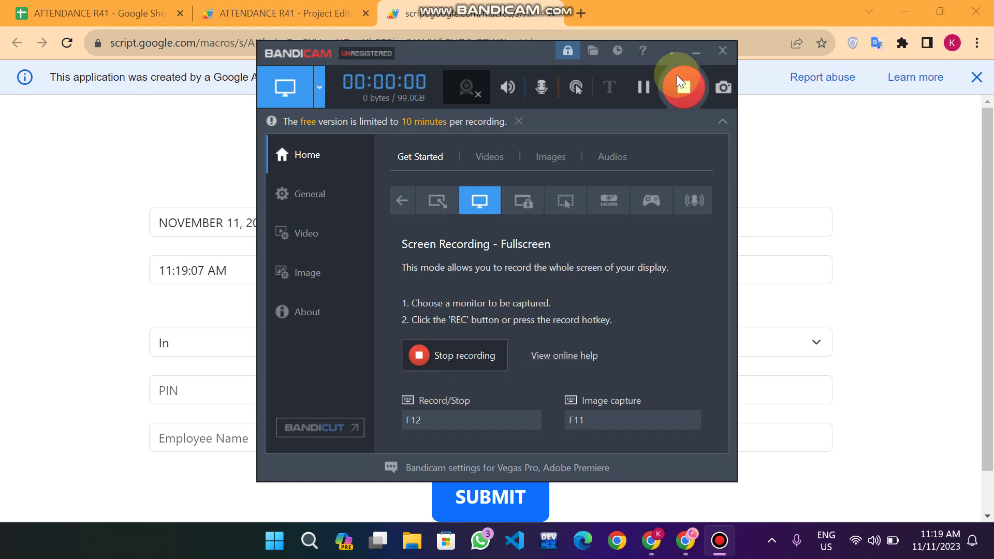
- Look over the form's date and current-time fields
click(696, 52)
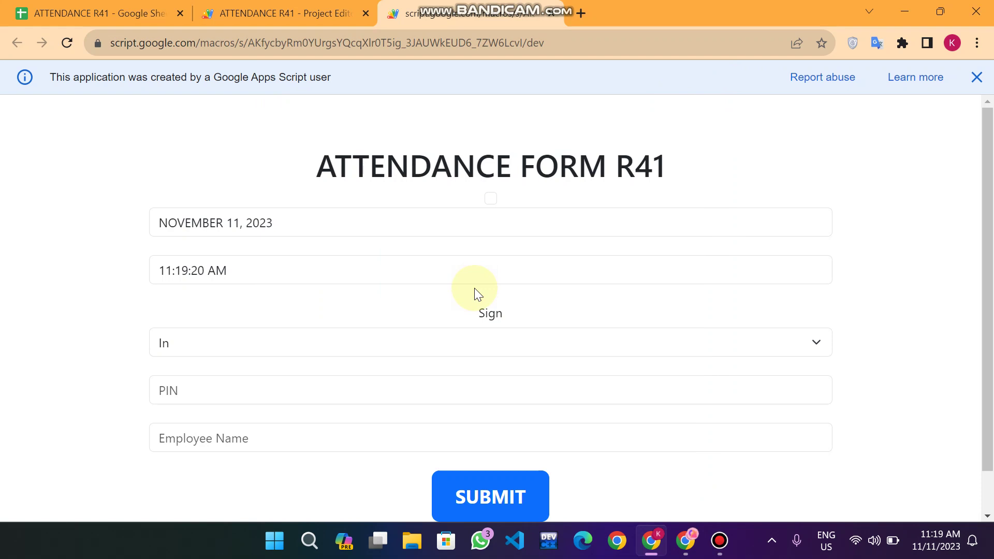
scroll(495, 254, down, 1)
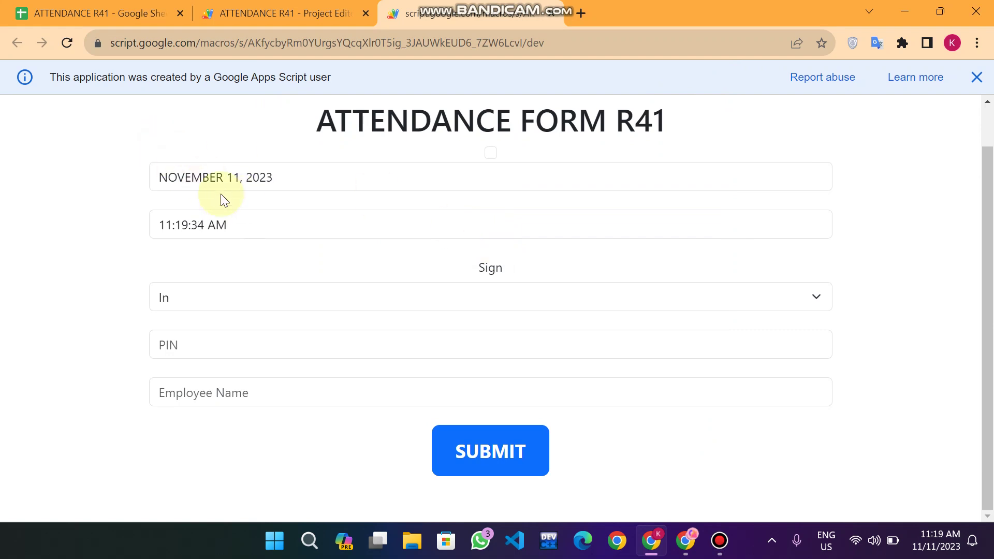
drag(159, 177, 306, 177)
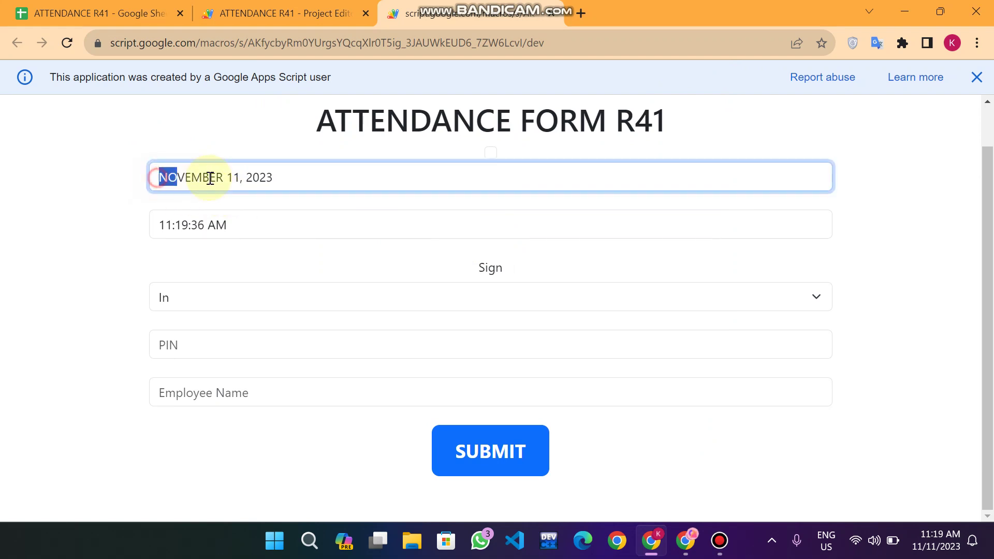
click(488, 185)
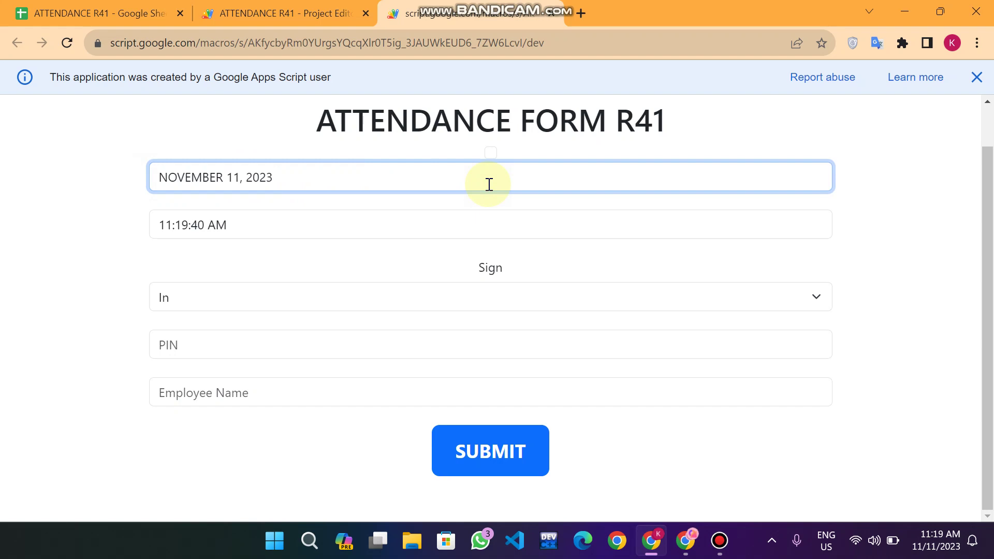
drag(303, 232, 71, 248)
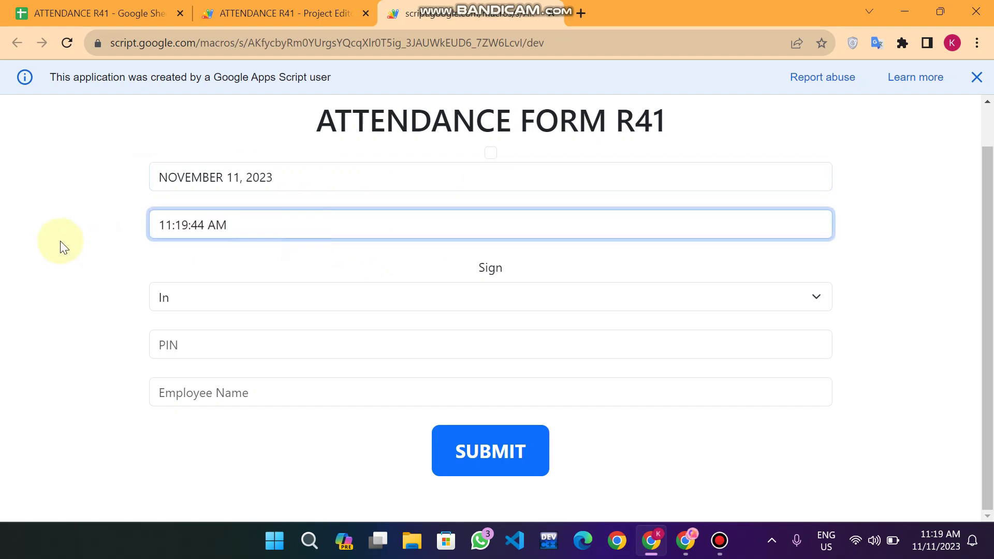
- Set Sign to Out and move through the PIN and Employee Name fields
click(407, 299)
click(278, 335)
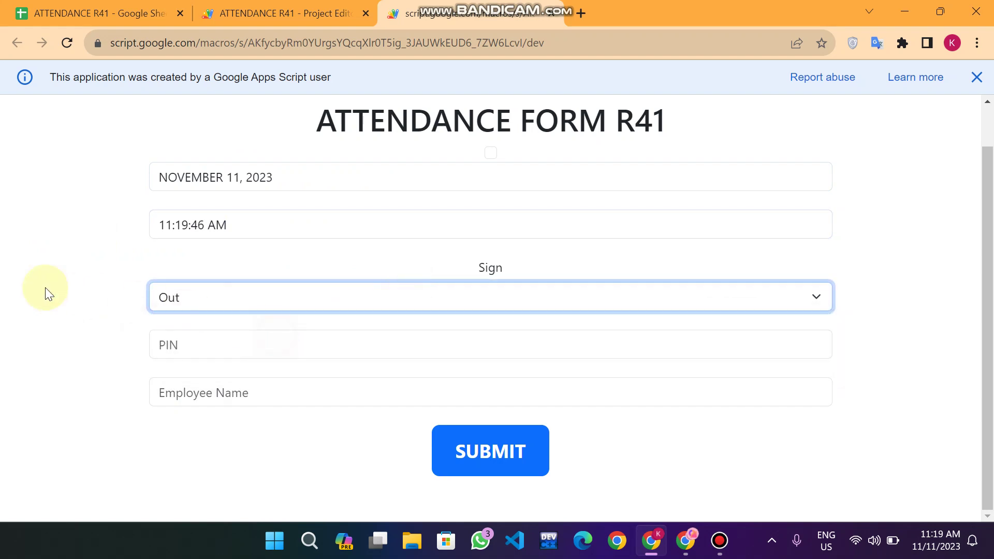
click(45, 288)
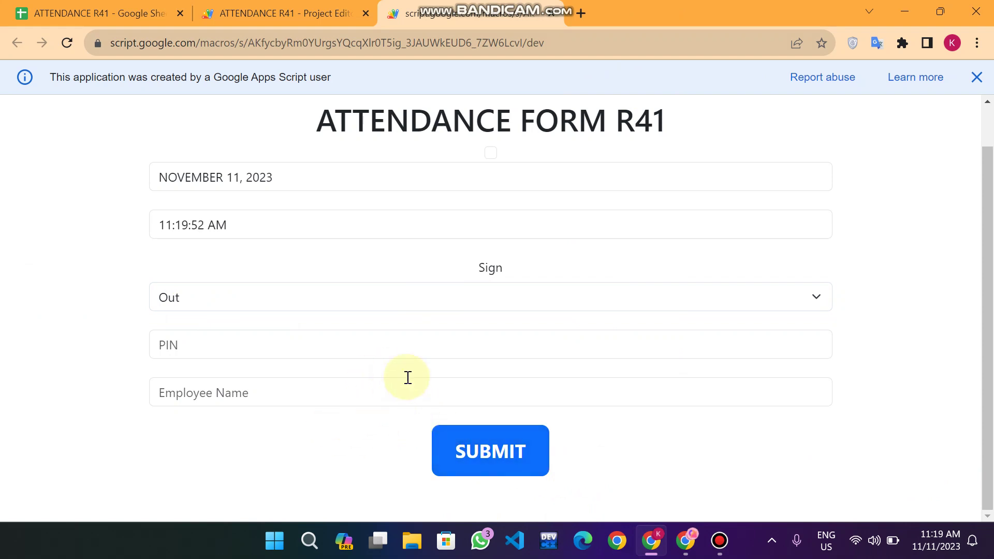
click(203, 354)
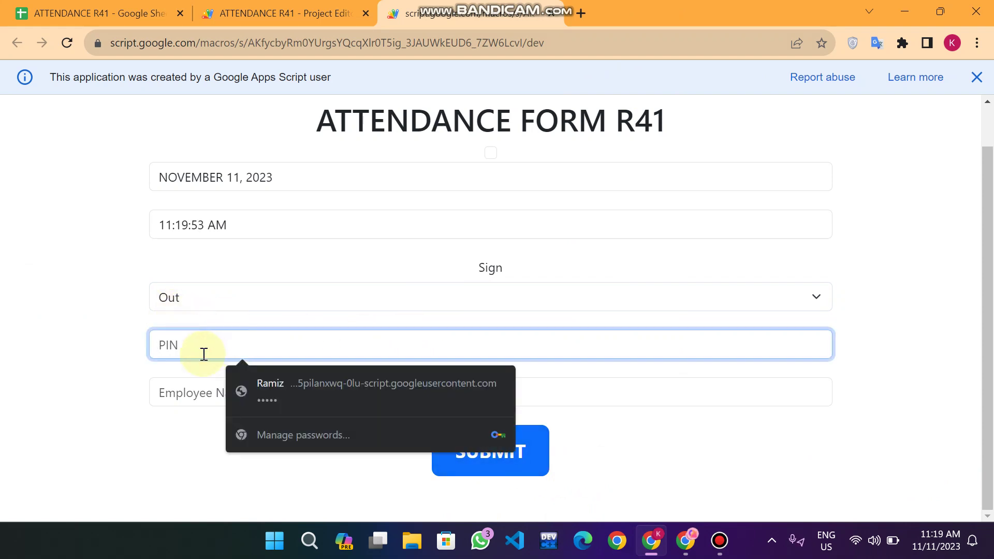
click(194, 398)
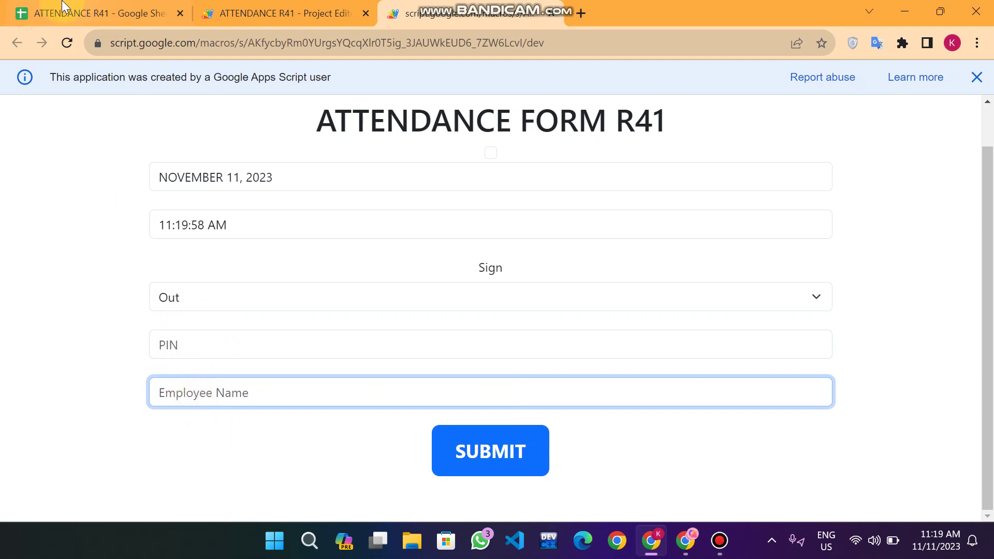
- Check the stored PIN in cell A2 of EMPLOYEE DATA, then return to the form
key(ctrl+1)
click(293, 510)
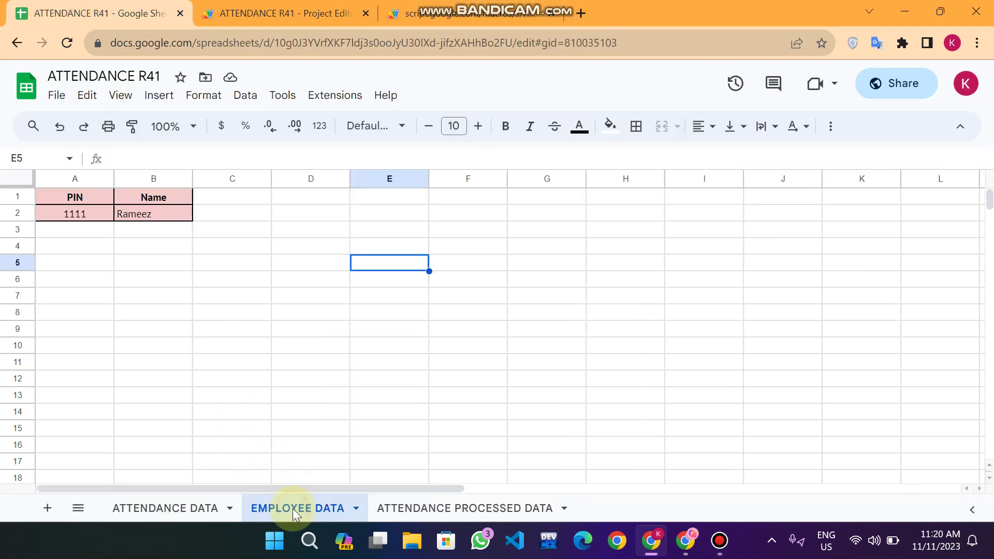
click(87, 213)
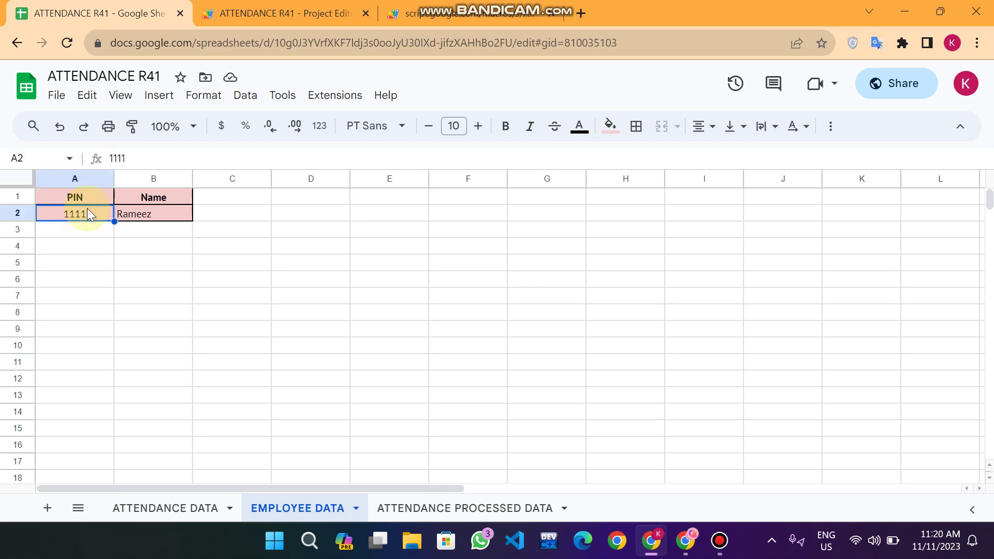
key(ctrl+3)
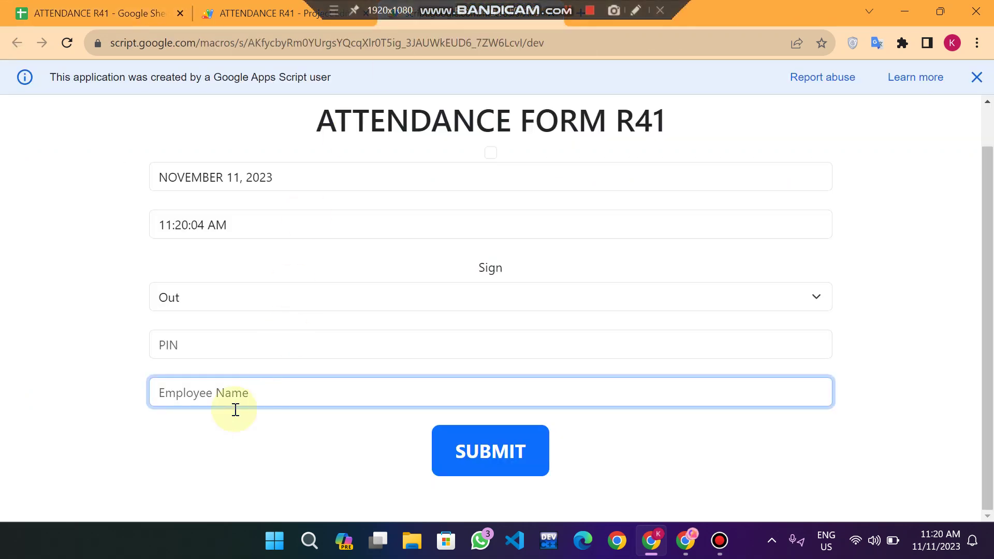
click(207, 342)
text(1111)
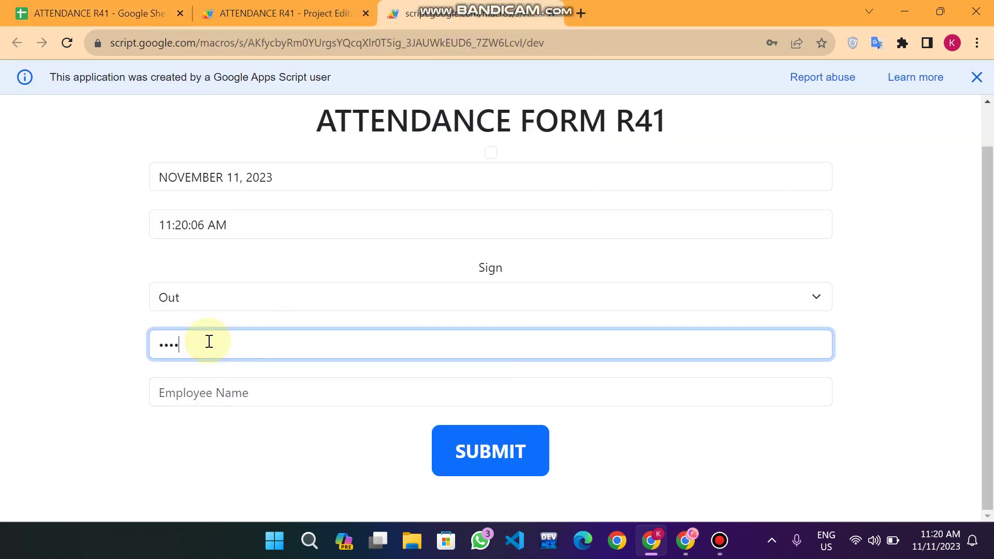
click(108, 313)
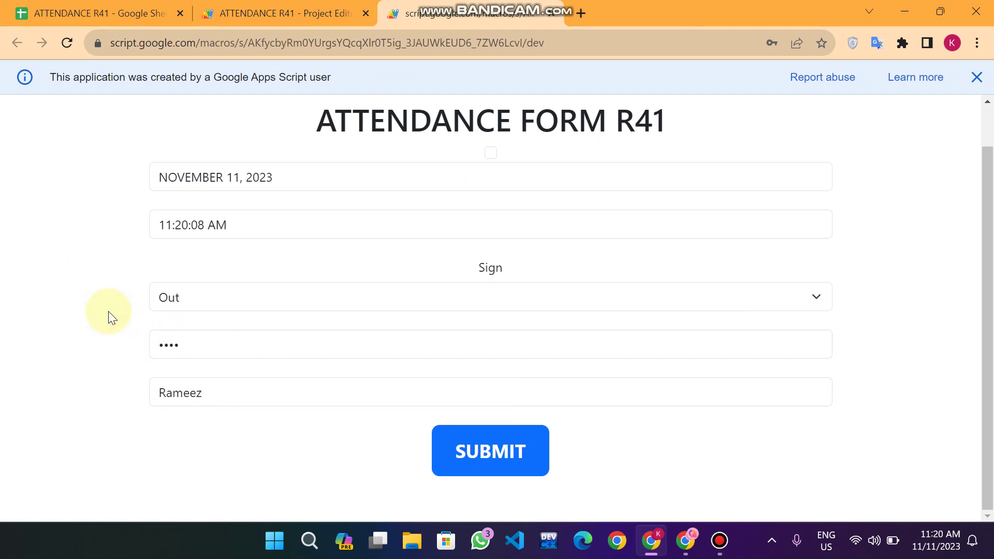
drag(189, 344, 136, 361)
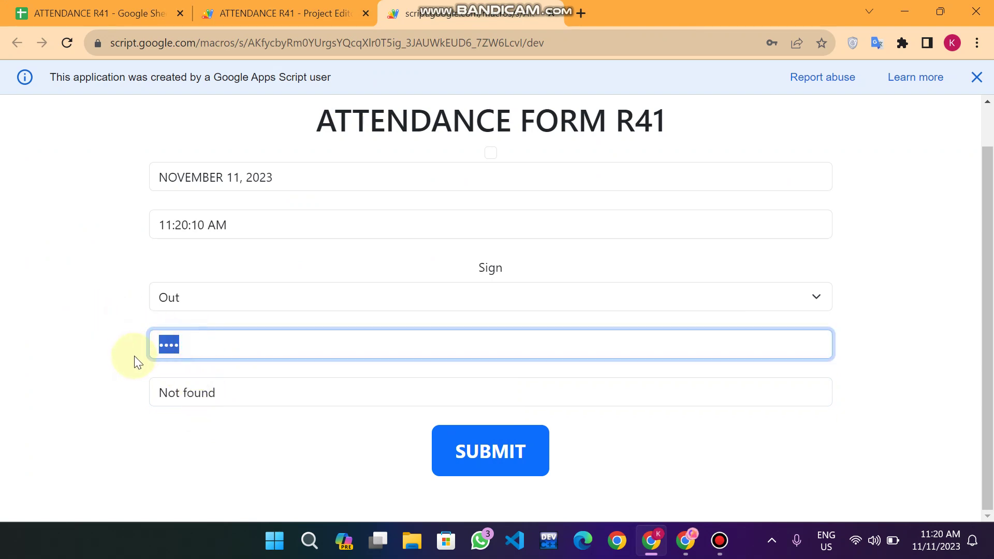
text(1111)
click(89, 326)
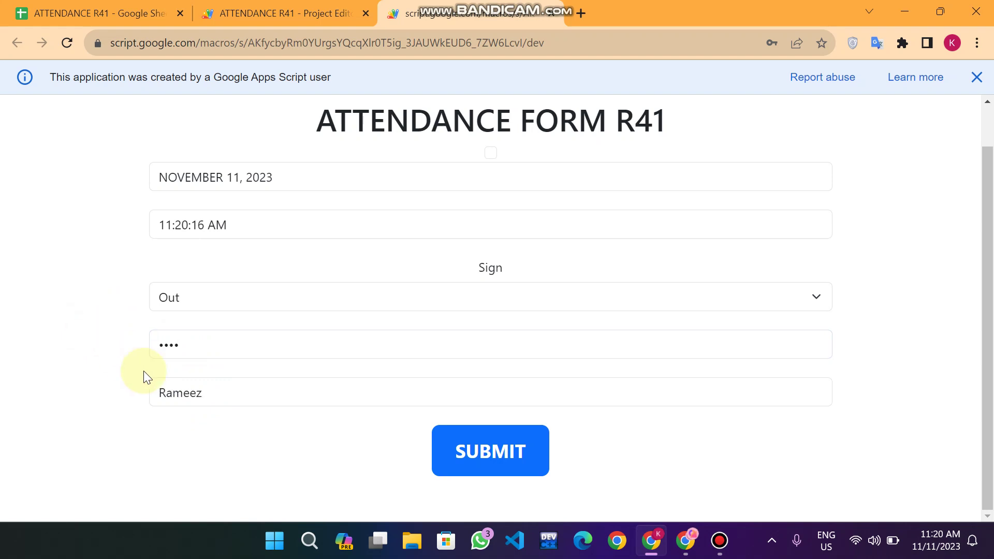
click(462, 448)
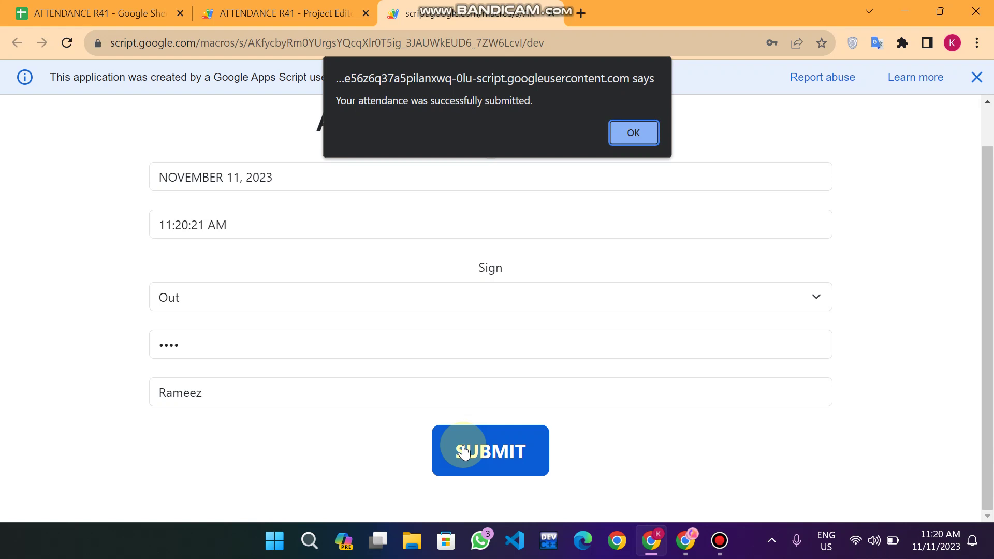
- Confirm the new OUT row at 11:20 AM in ATTENDANCE DATA, then return to the form
click(168, 11)
click(202, 508)
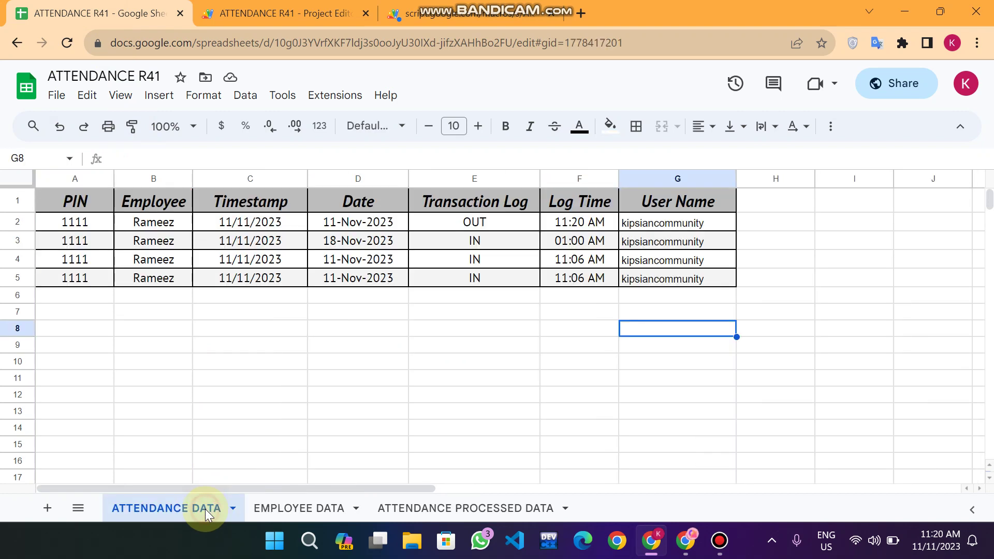
mouse_move(78, 222)
mouse_down()
mouse_move(445, 270)
mouse_move(798, 225)
mouse_up()
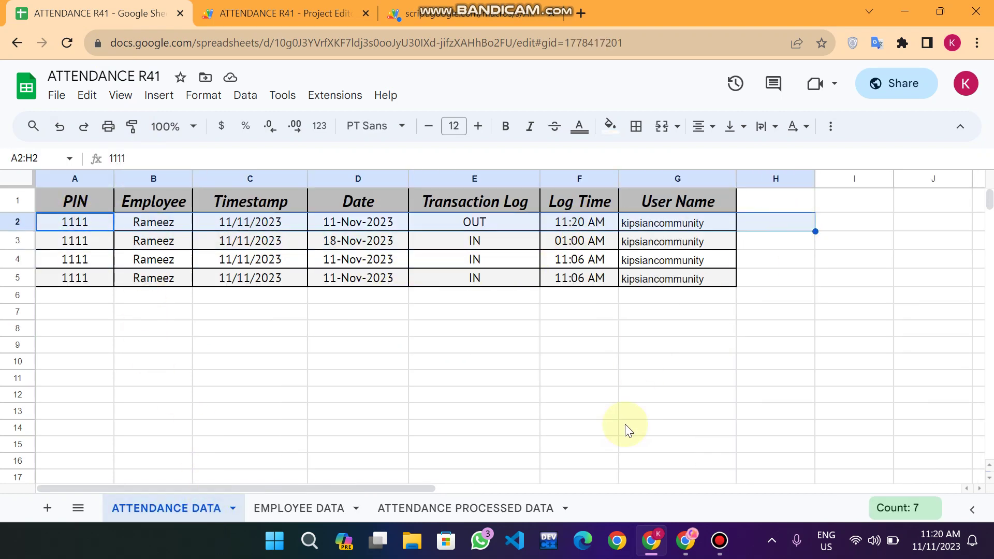
click(433, 14)
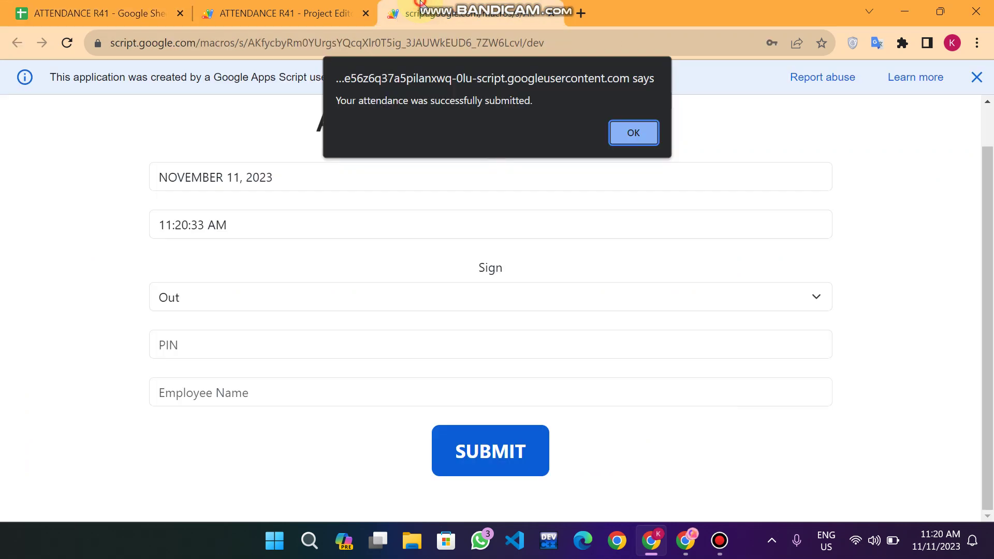
- Switch the form to manual date and time entry with November 11 as the date
click(617, 133)
drag(317, 177, 133, 176)
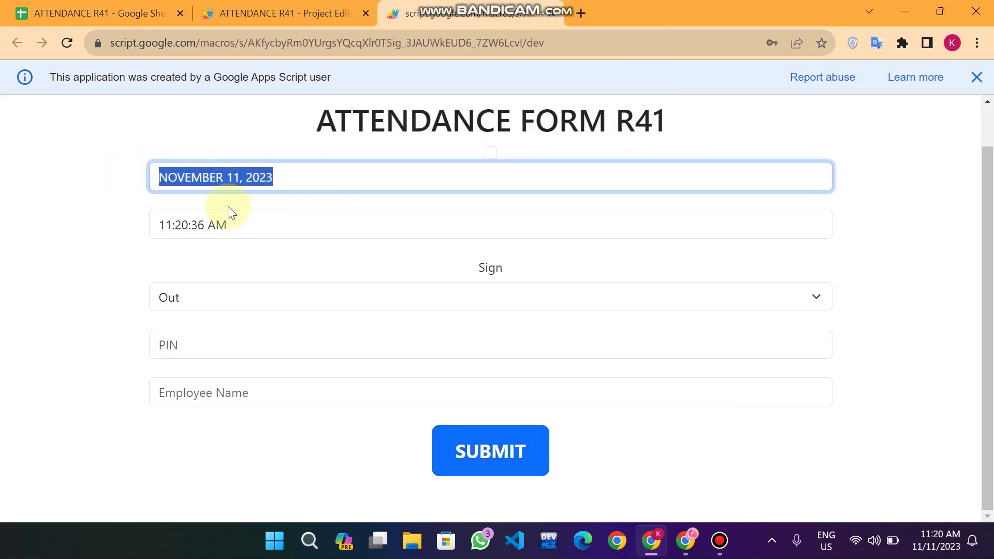
drag(244, 224, 139, 223)
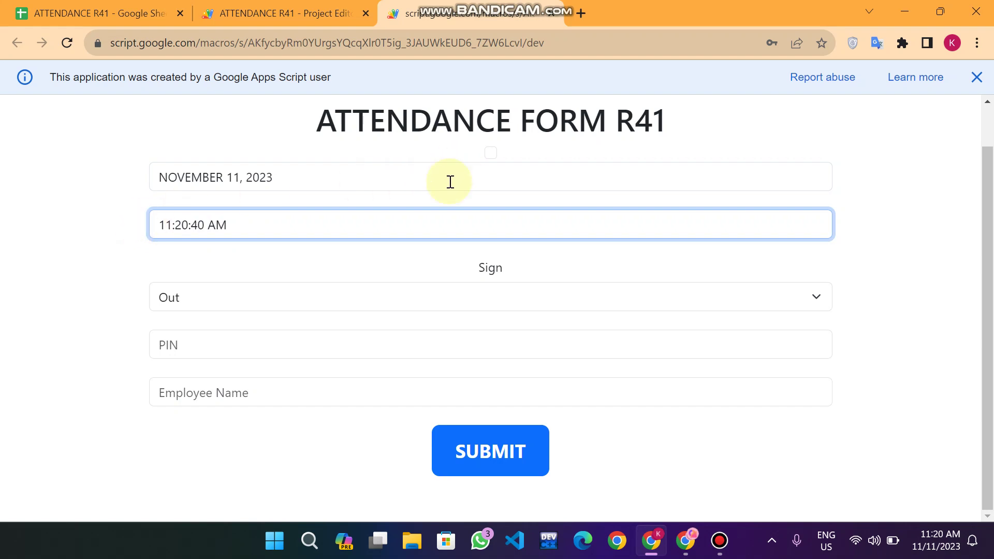
click(490, 153)
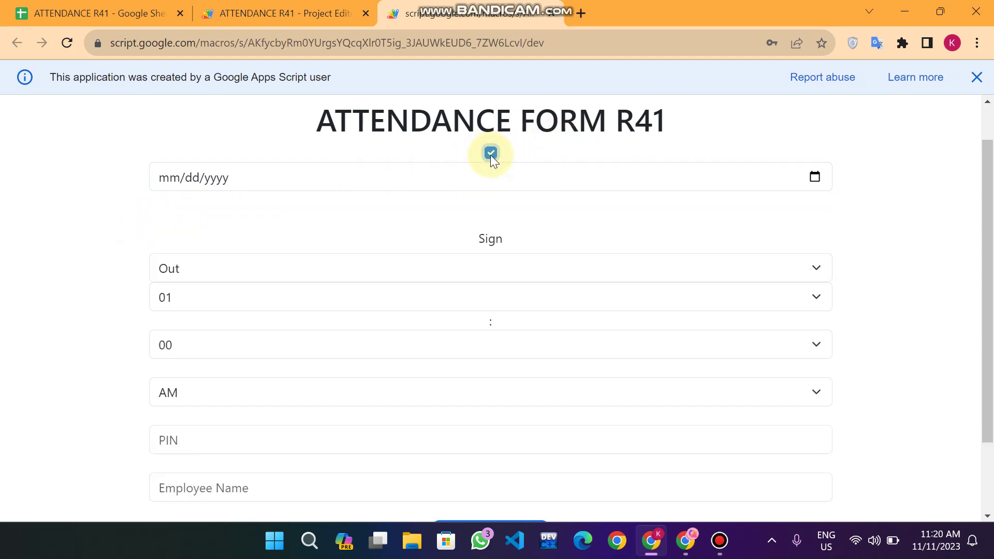
click(814, 176)
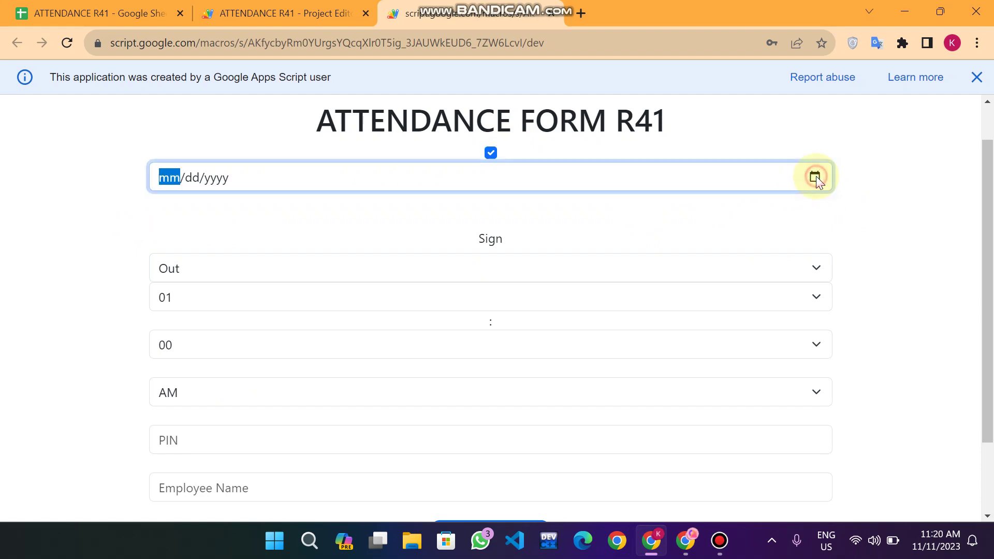
click(299, 282)
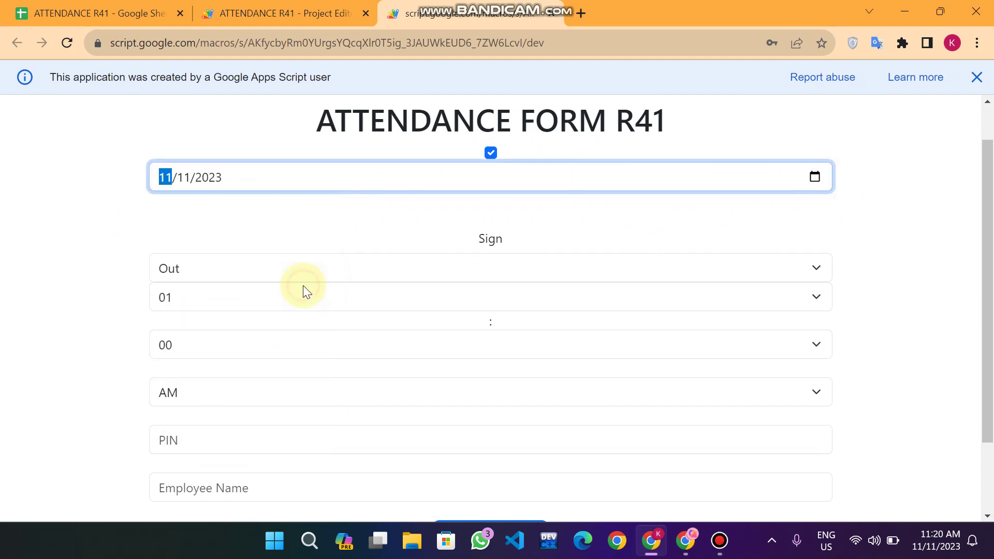
- Set Sign to In and the time to 05:15 PM
click(329, 269)
click(237, 288)
click(234, 295)
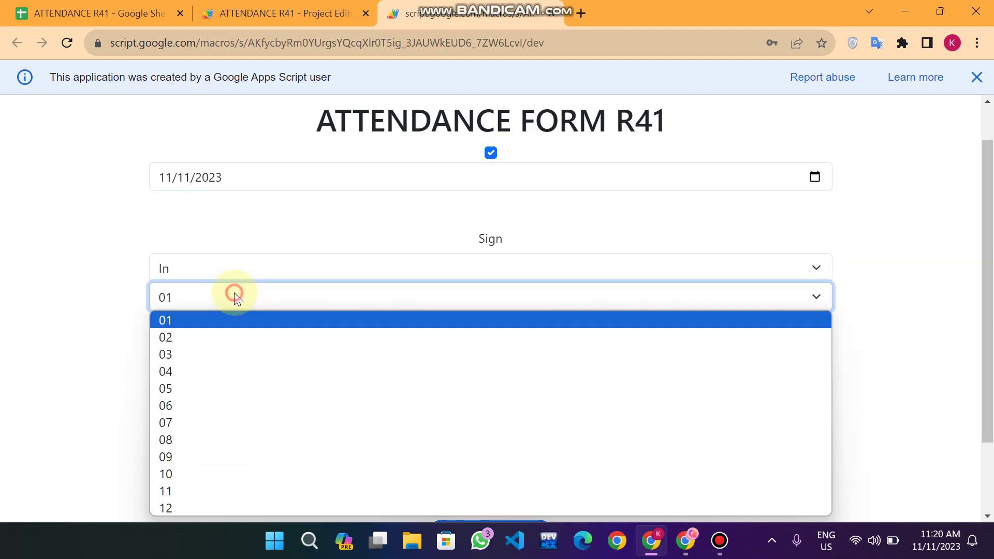
click(204, 388)
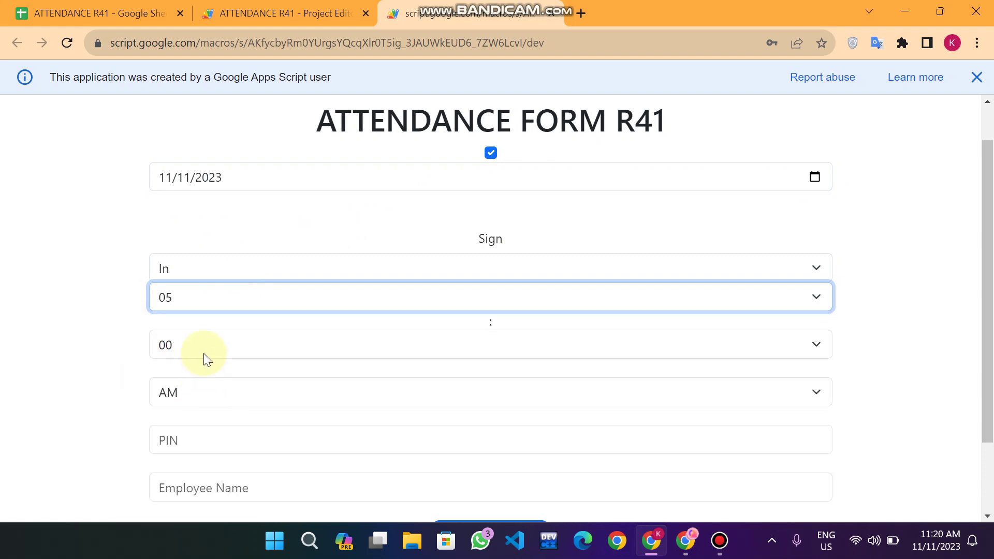
click(204, 349)
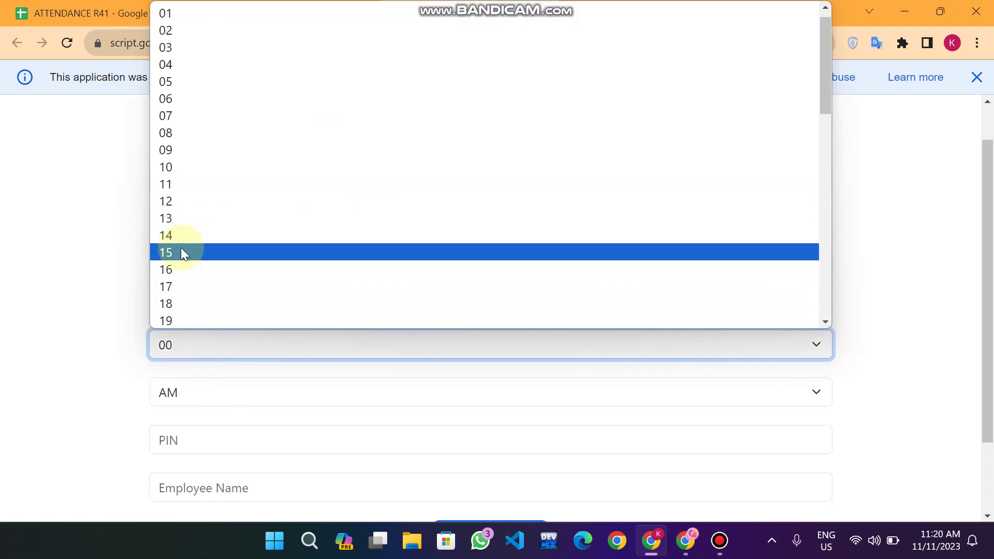
click(181, 249)
click(213, 396)
click(212, 430)
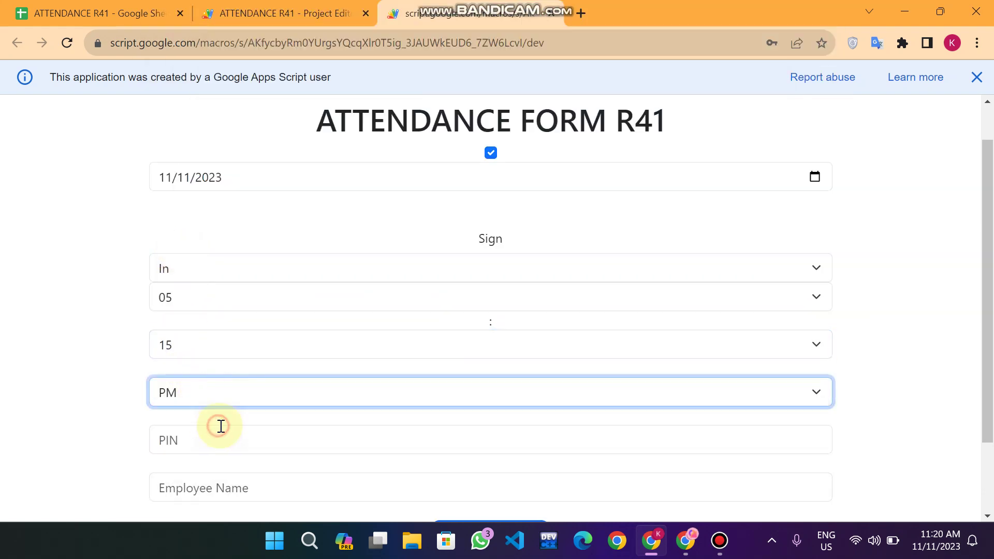
- Enter PIN 1234 so the name is looked up, and submit the entry
scroll(202, 409, down, 2)
click(166, 344)
text(12)
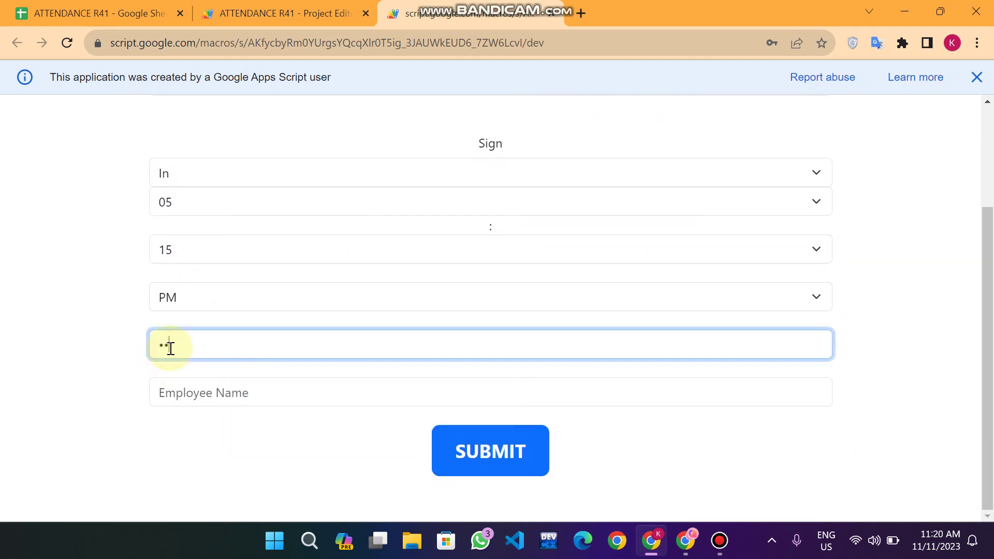
text(34)
click(101, 324)
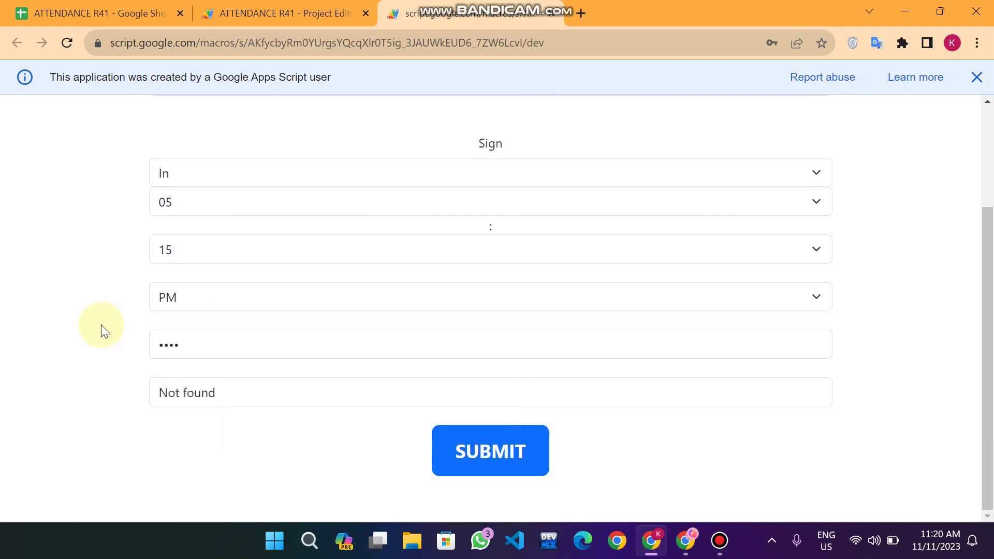
click(515, 452)
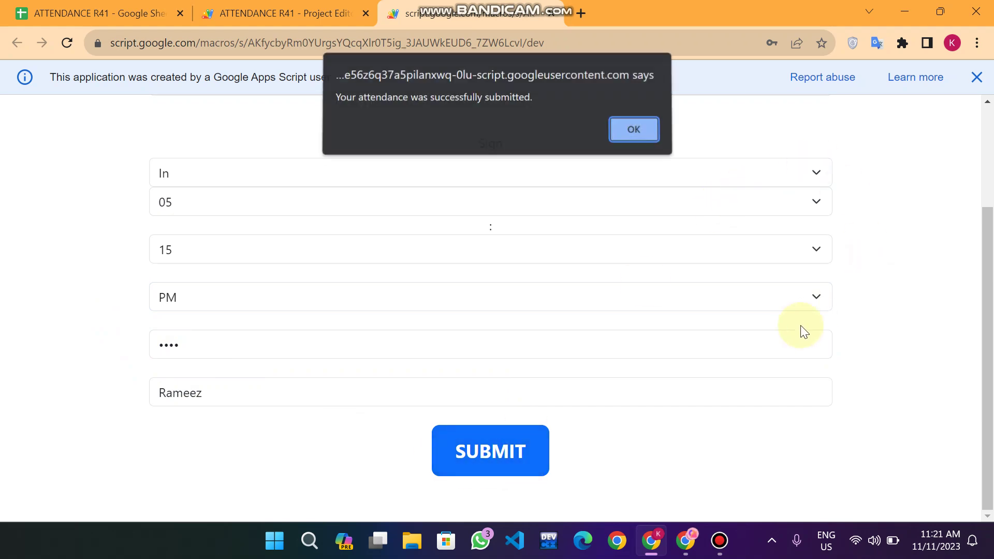
- Check the logged User Name entries in ATTENDANCE DATA, then return to the form
click(293, 11)
click(99, 13)
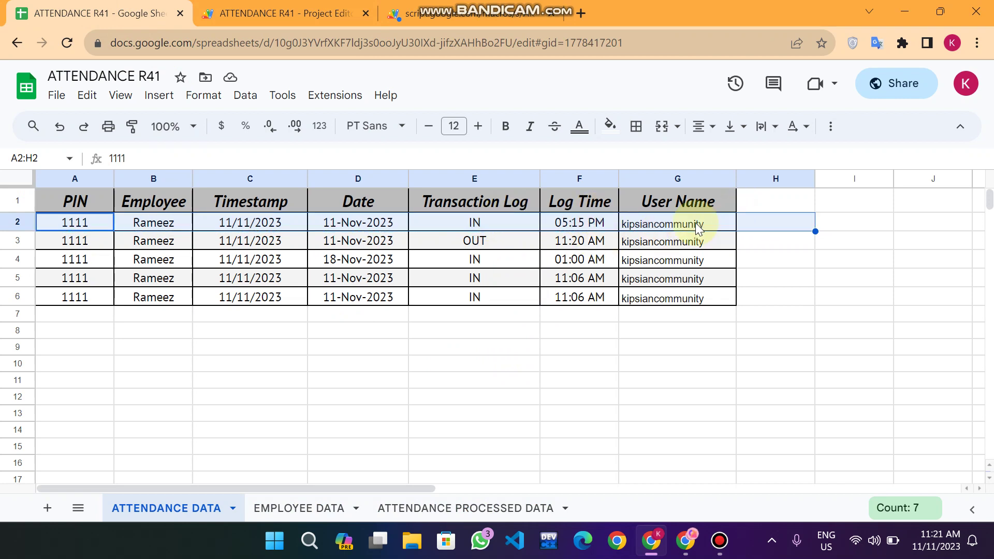
drag(661, 225, 673, 306)
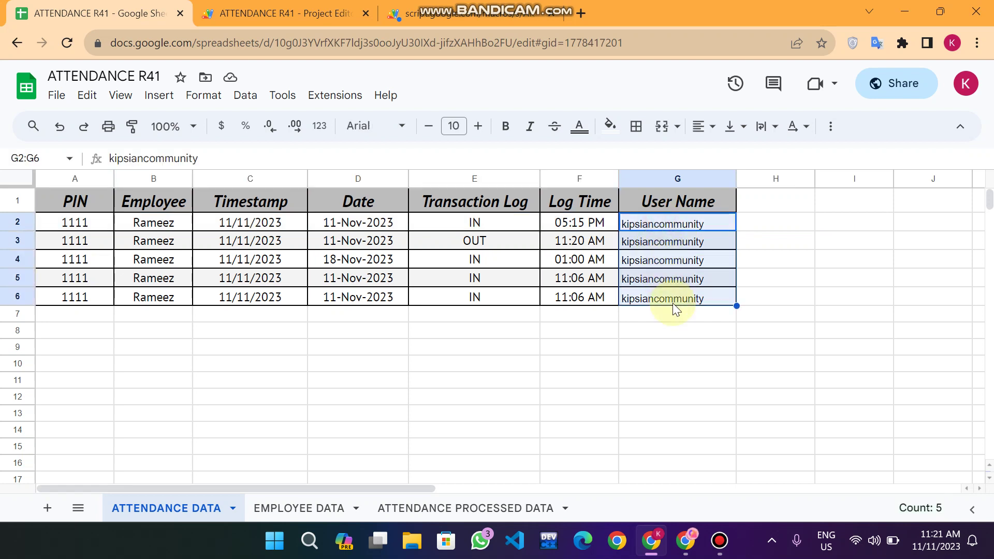
click(708, 412)
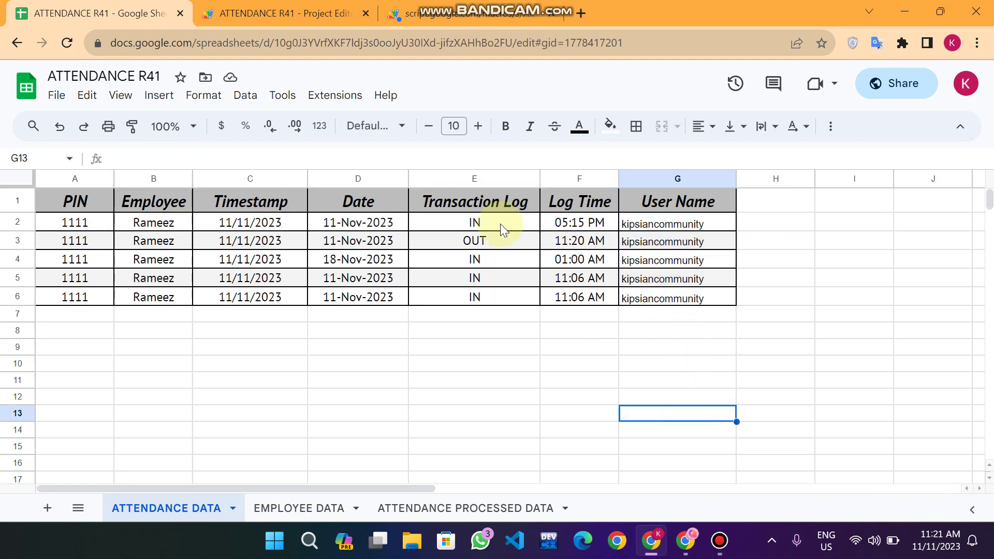
click(437, 11)
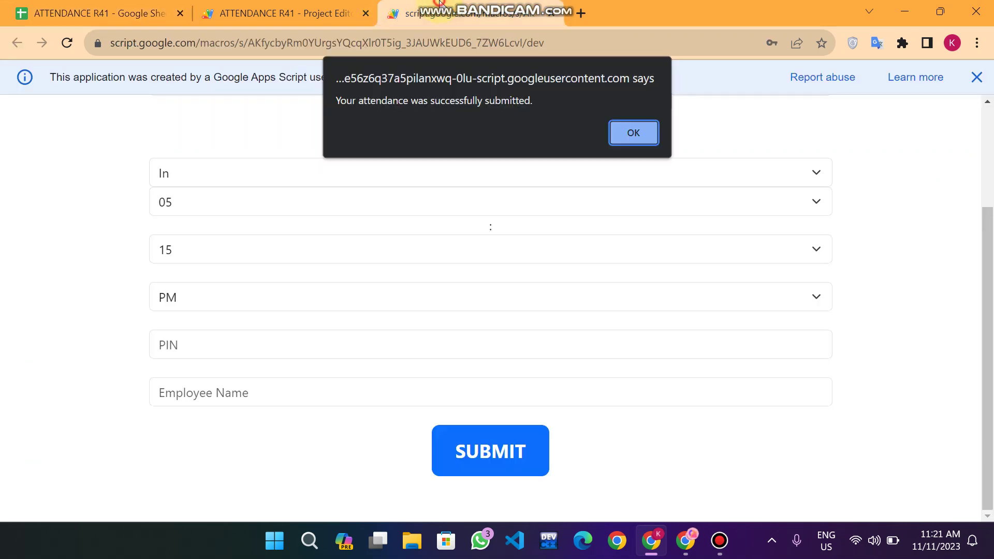
- Dismiss the confirmation, reload the form, and select the PIN entries in the spreadsheet
click(642, 134)
click(66, 43)
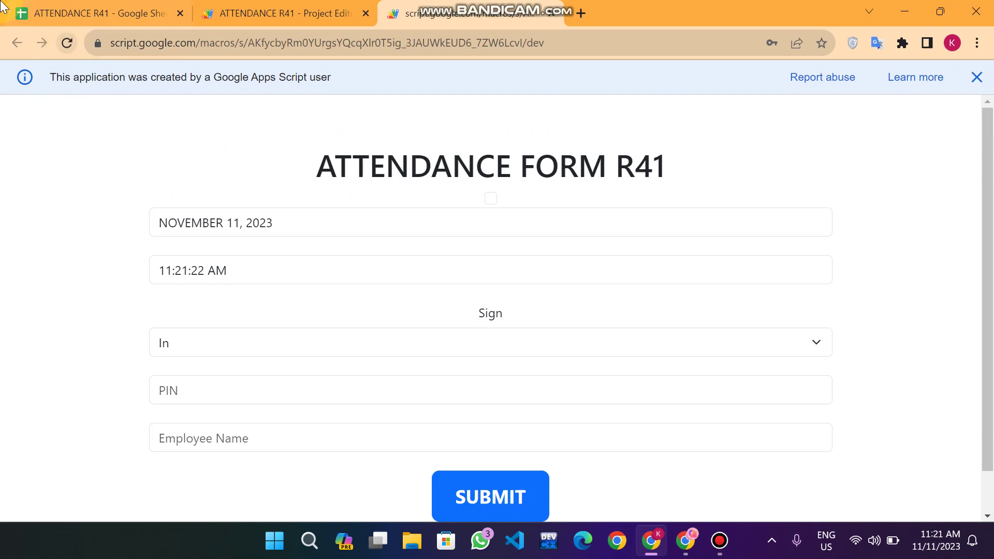
click(48, 5)
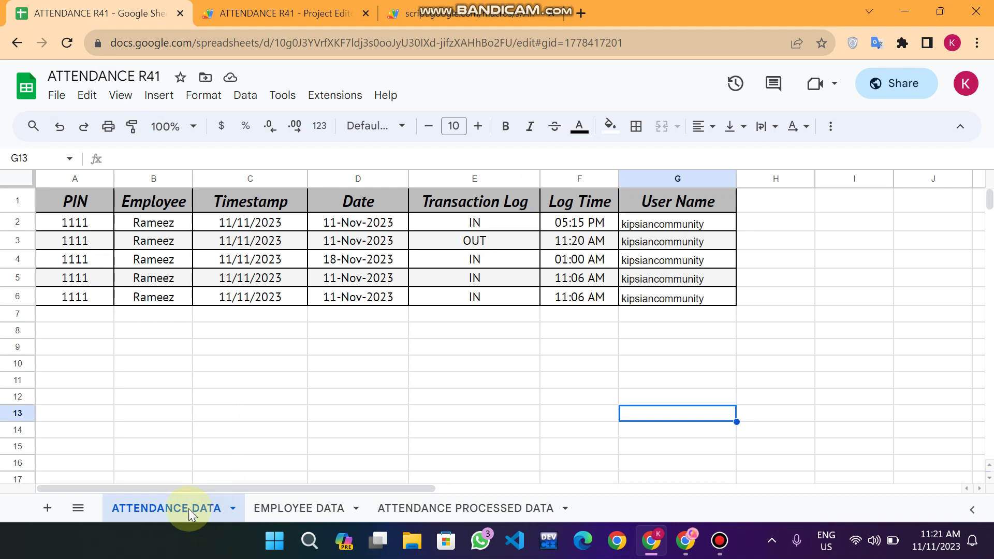
drag(85, 201, 95, 291)
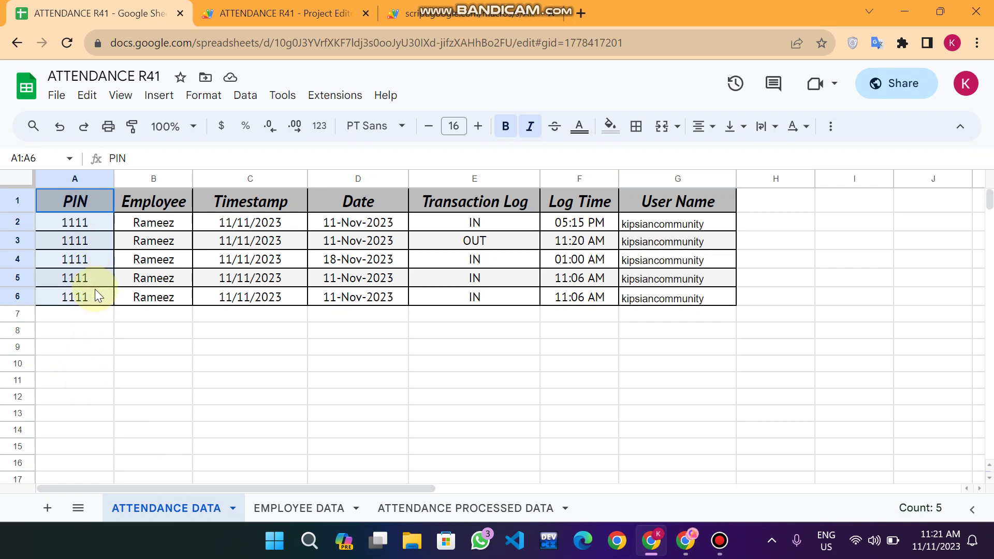
click(339, 507)
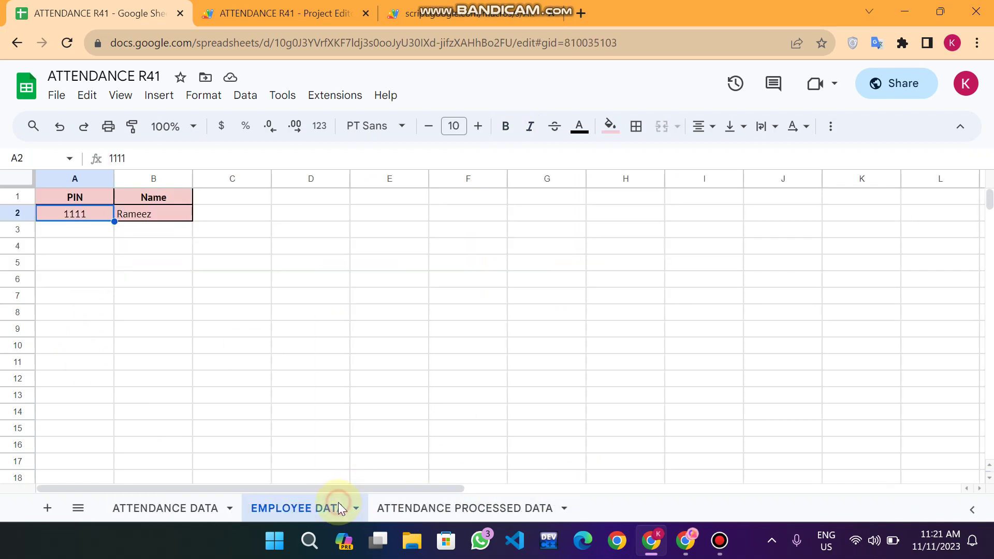
drag(76, 197, 166, 212)
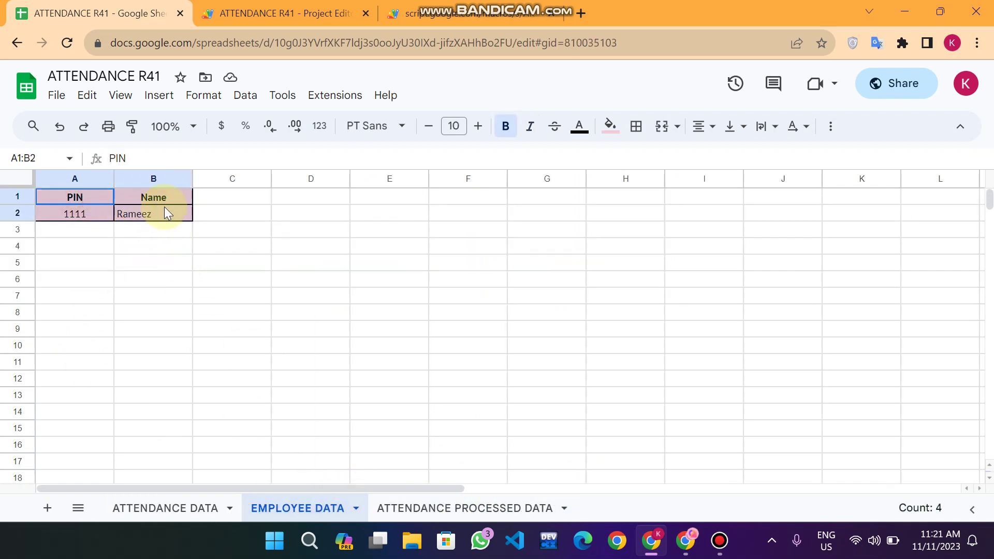
click(178, 279)
drag(73, 214, 177, 230)
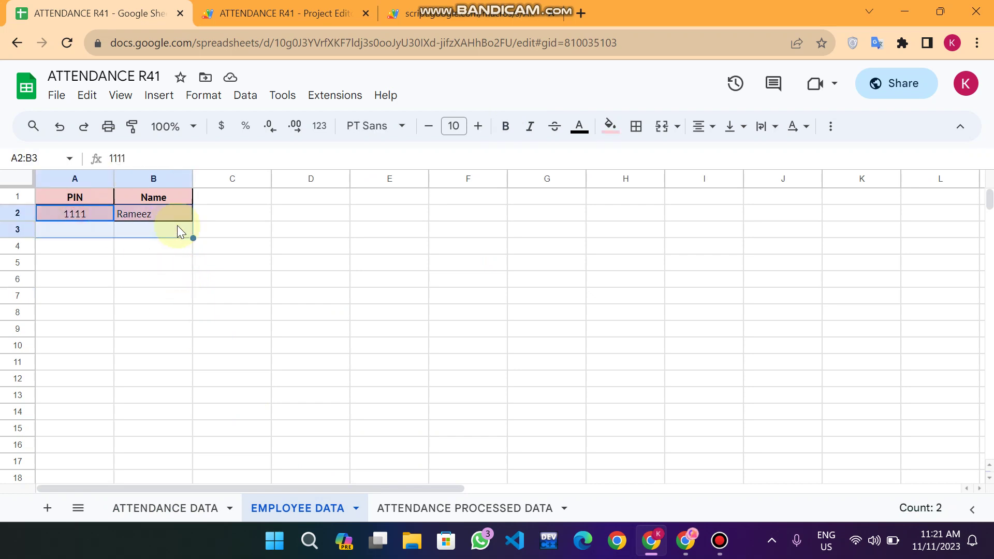
click(76, 231)
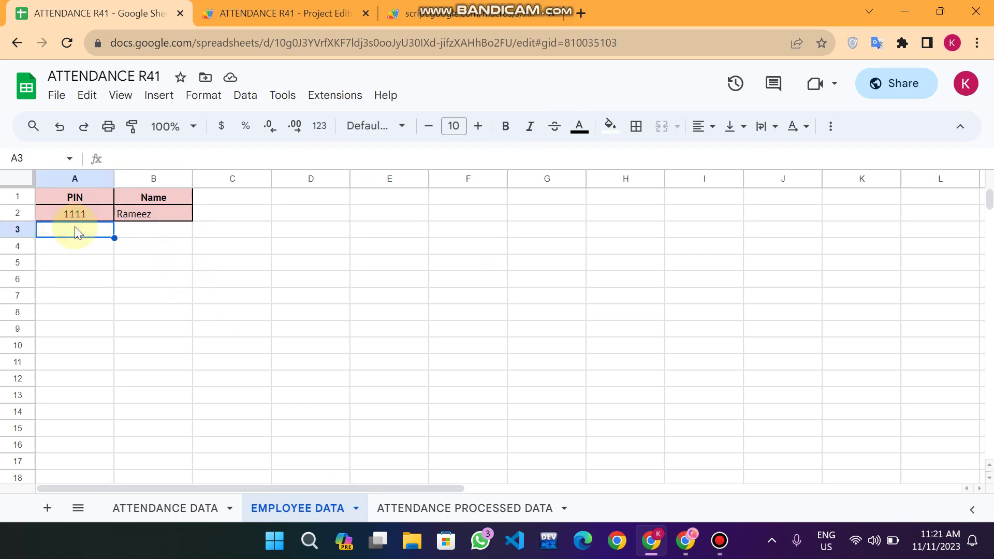
text(2222)
click(137, 280)
click(143, 231)
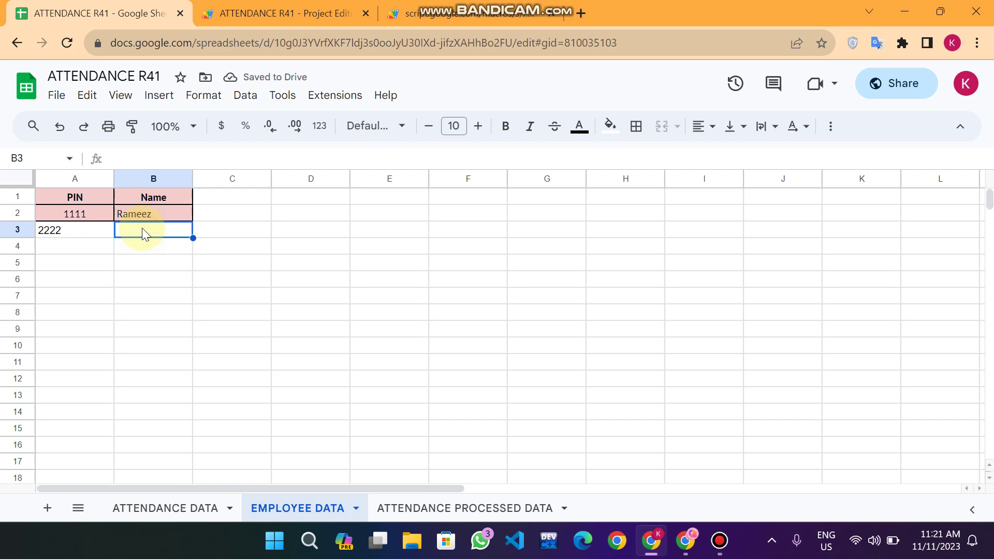
text(Awais)
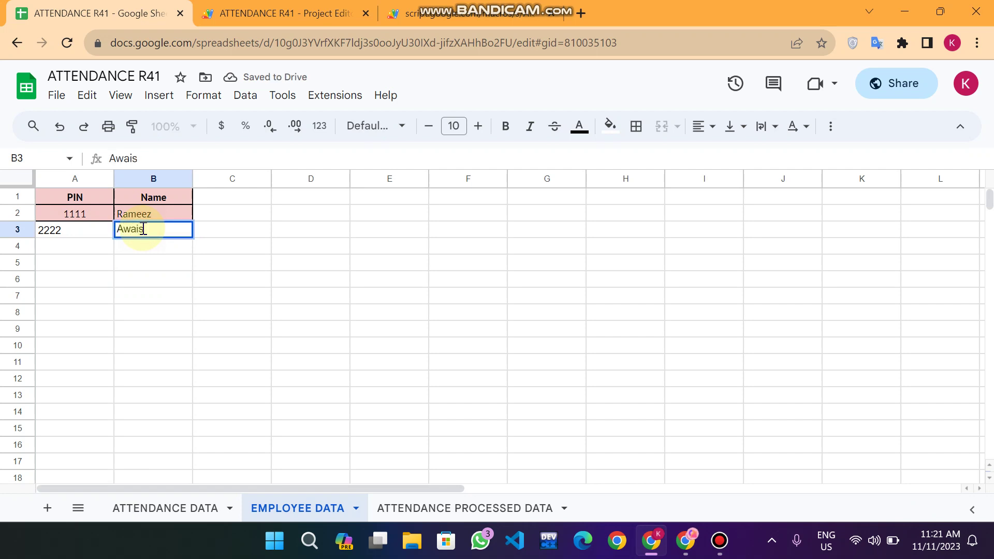
click(290, 395)
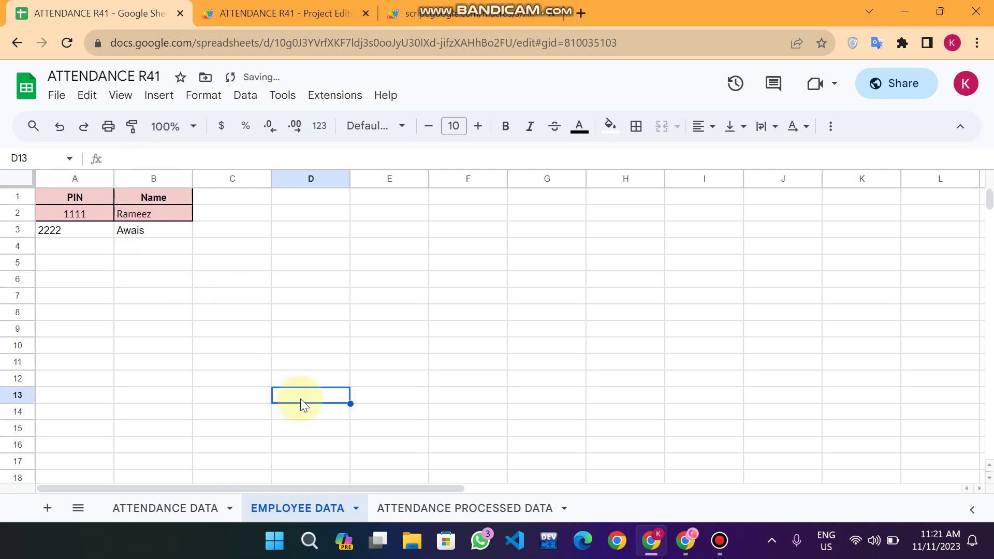
click(409, 7)
- Enter PIN 1234, re-entering it until the employee name fills in, then submit
click(187, 391)
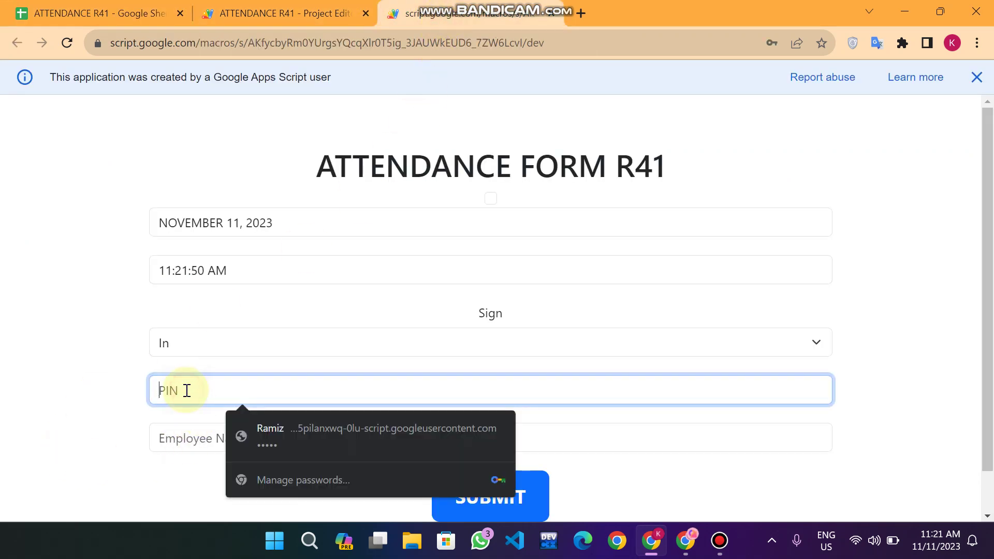
text(1234)
click(101, 376)
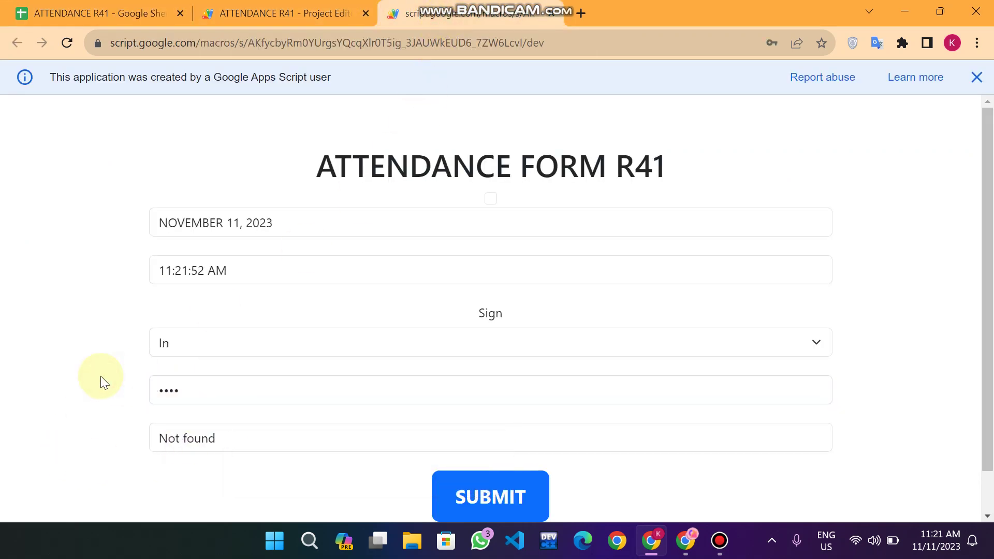
double_click(163, 390)
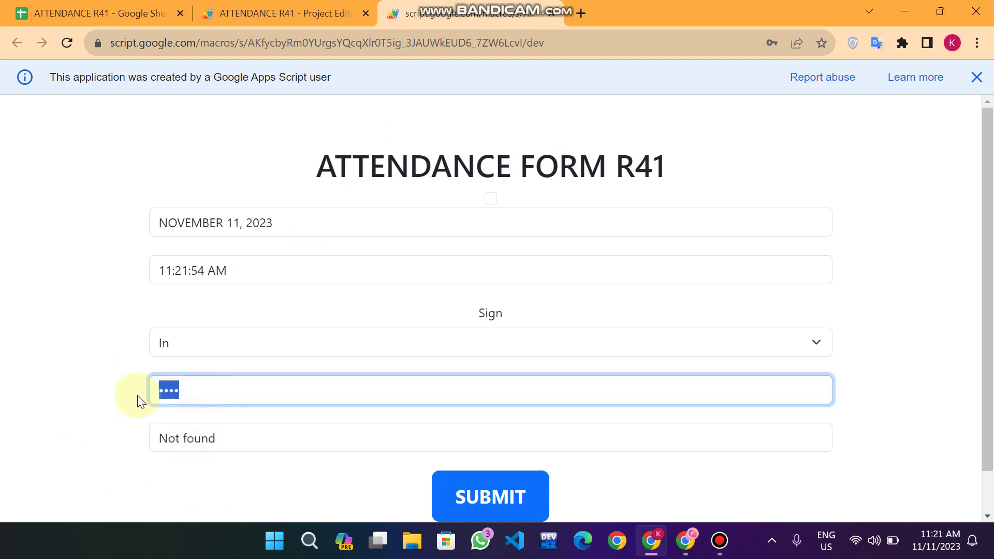
text(1234)
click(116, 377)
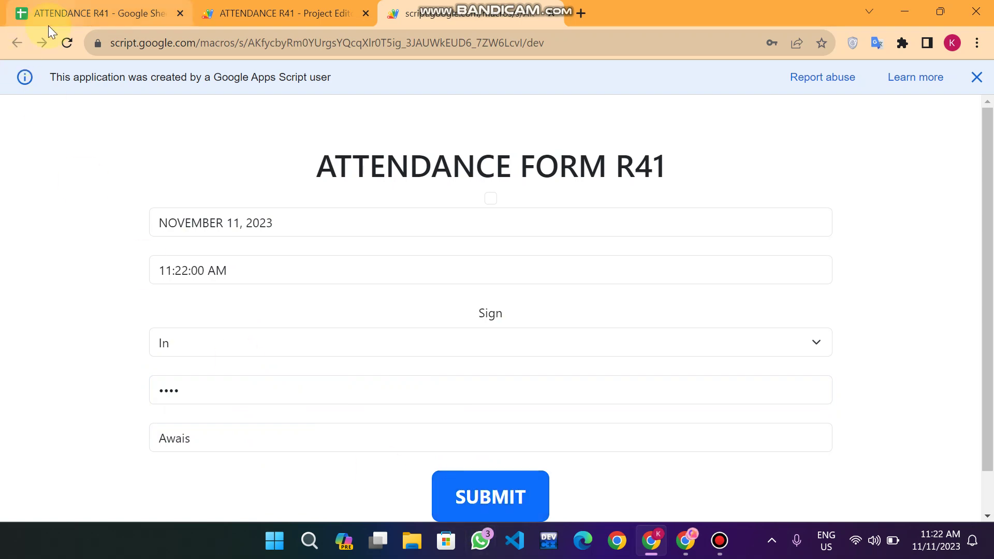
click(78, 14)
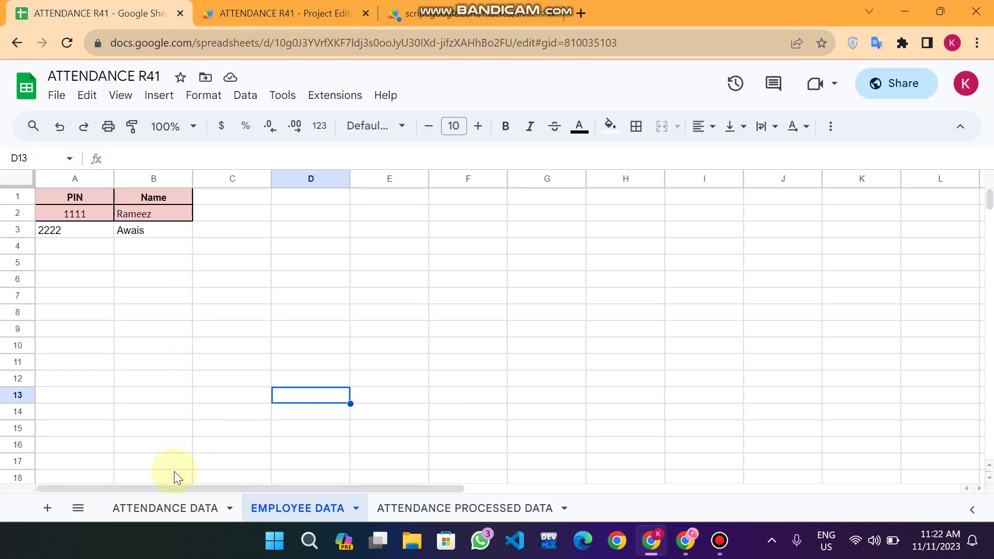
- Check the newest ATTENDANCE DATA entry and the UNIQUE formula in ATTENDANCE PROCESSED DATA's A1
click(165, 507)
click(173, 220)
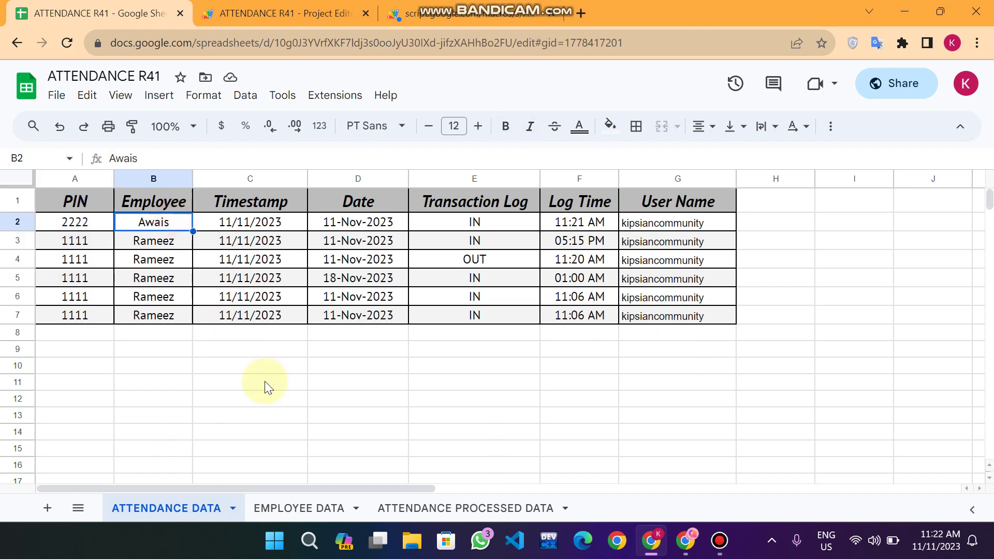
click(456, 507)
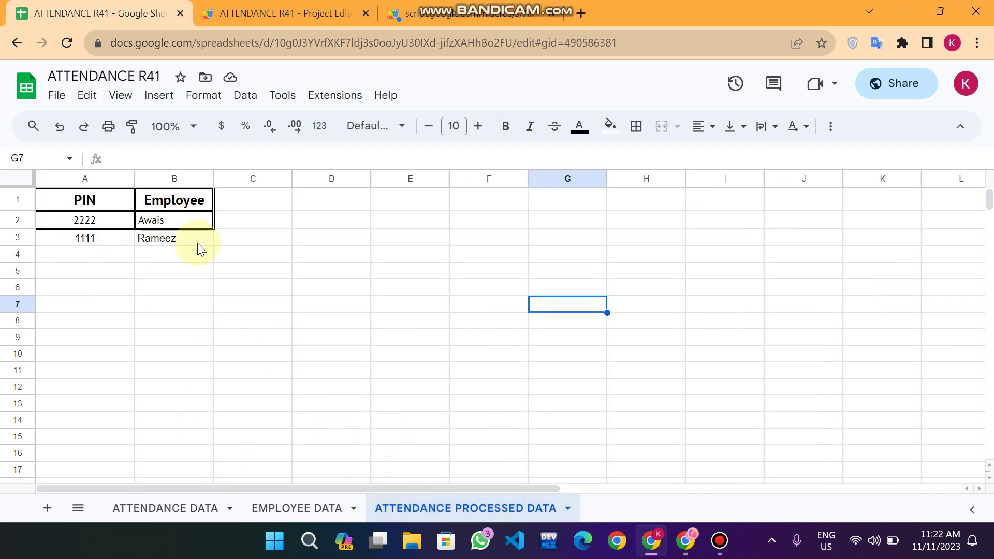
drag(197, 243, 73, 222)
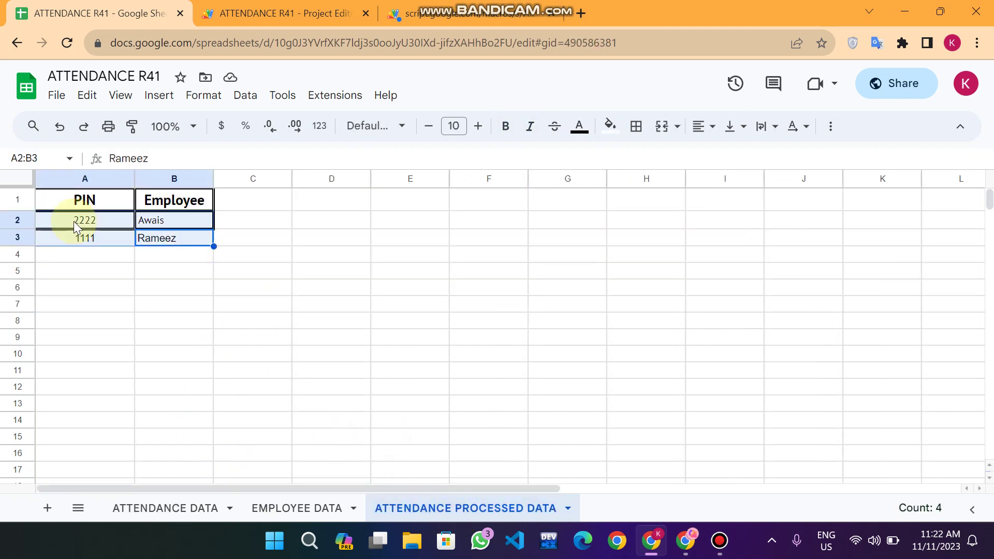
click(109, 207)
mouse_move(116, 179)
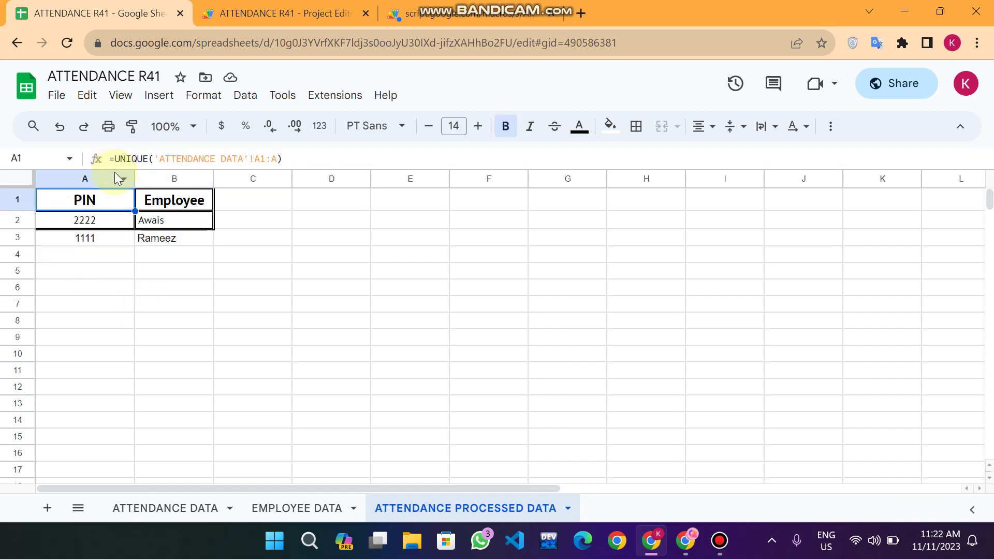
- Cross-check the logged employee names against the processed employee list
click(195, 508)
drag(155, 239, 164, 322)
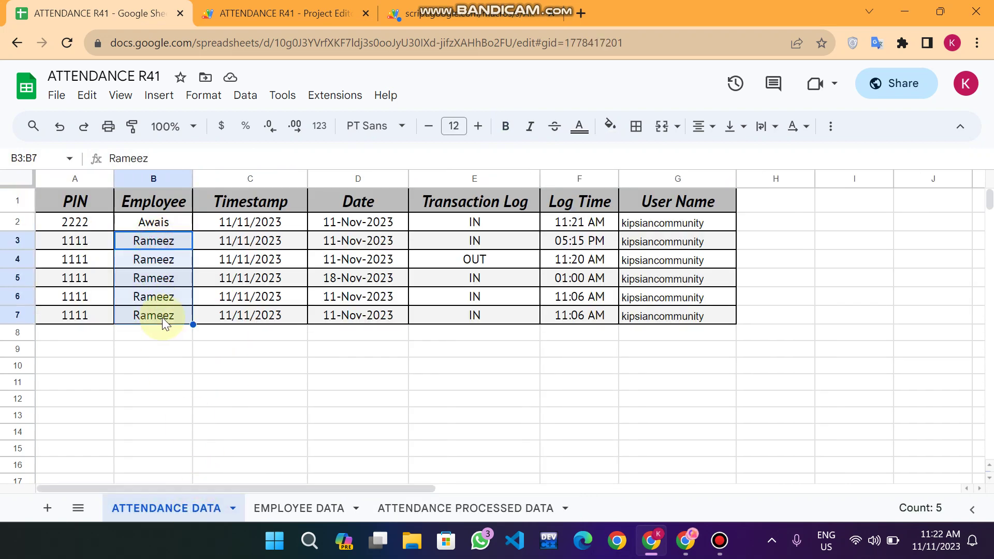
click(487, 509)
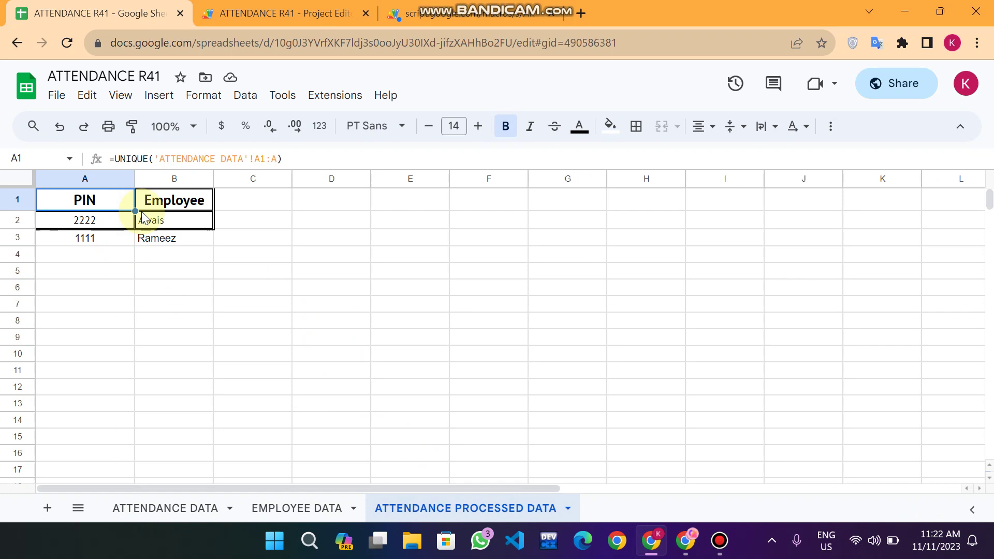
click(178, 240)
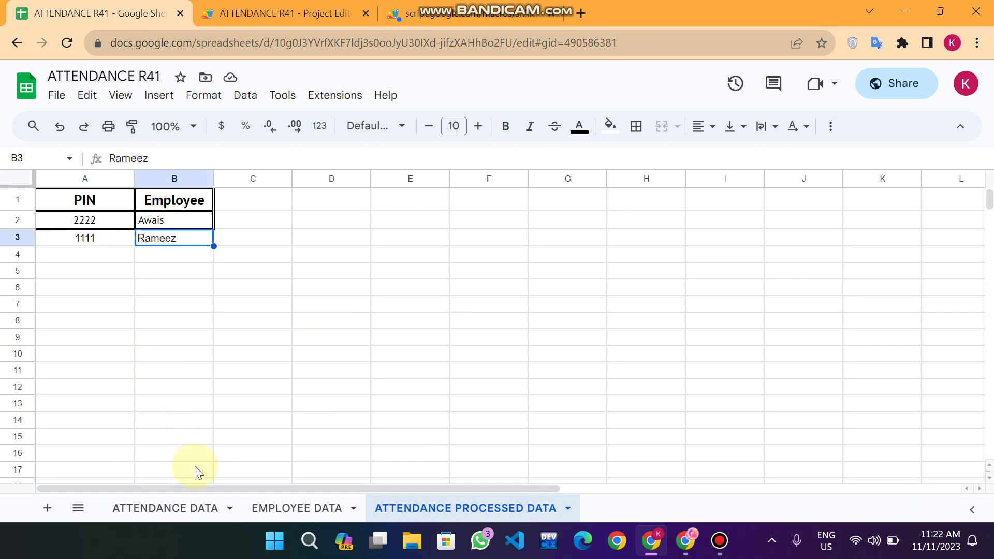
click(169, 508)
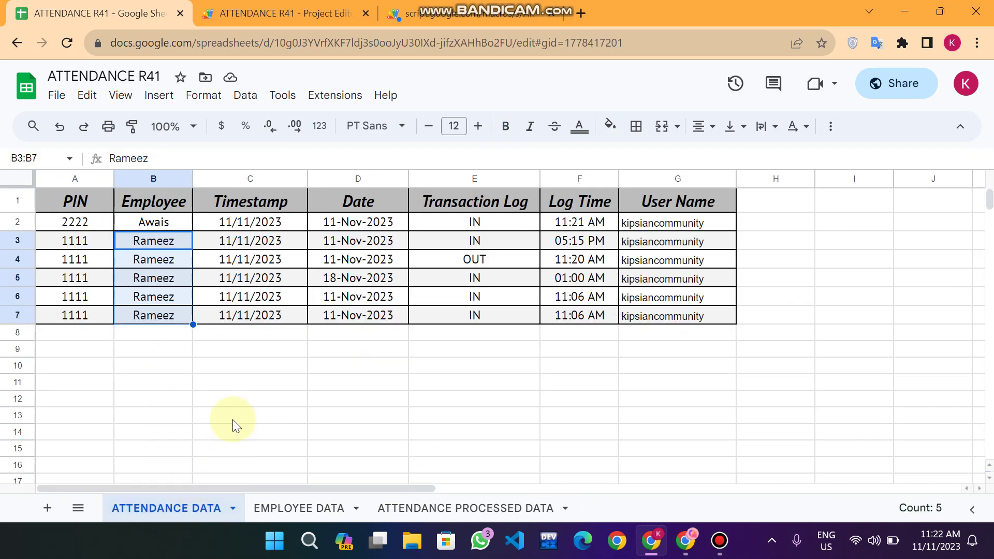
- Inspect row 2's Timestamp, Date, Transaction Log, Log Time and User Name values, and glance at EMPLOYEE DATA
click(277, 419)
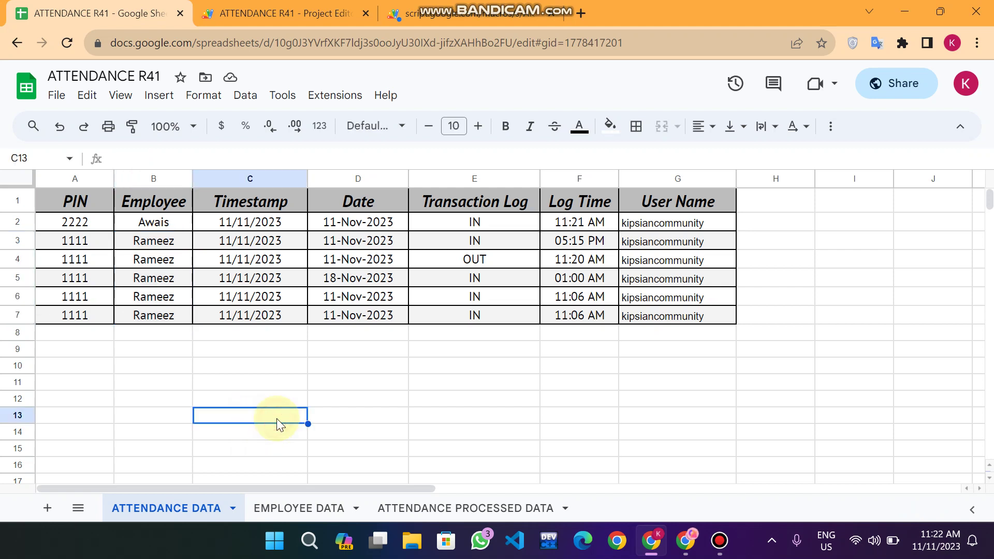
click(251, 226)
click(369, 222)
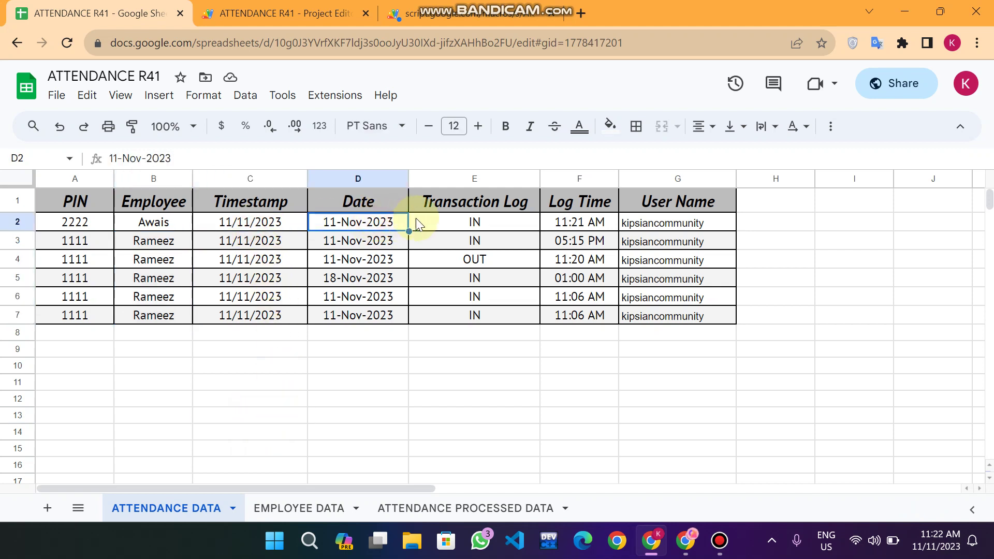
click(416, 219)
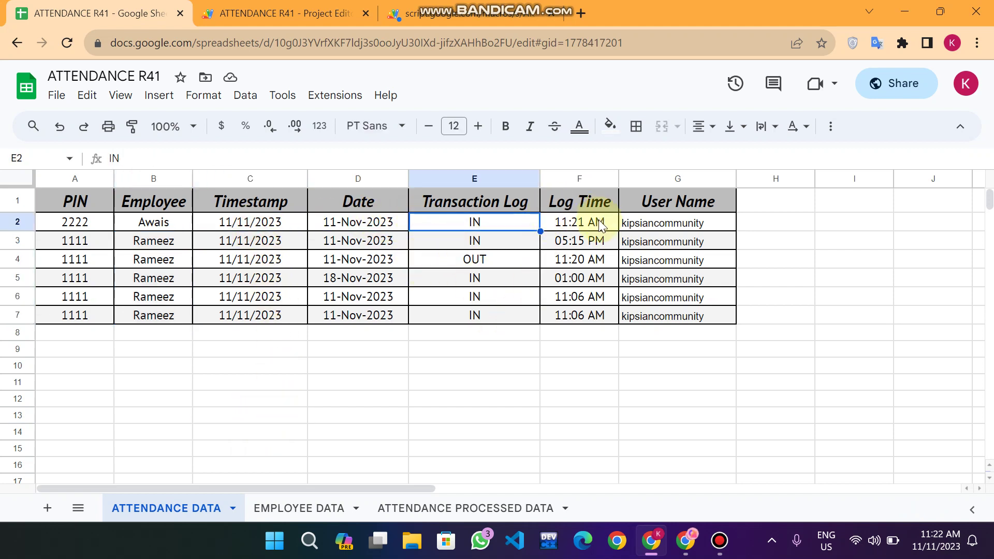
click(582, 222)
click(669, 221)
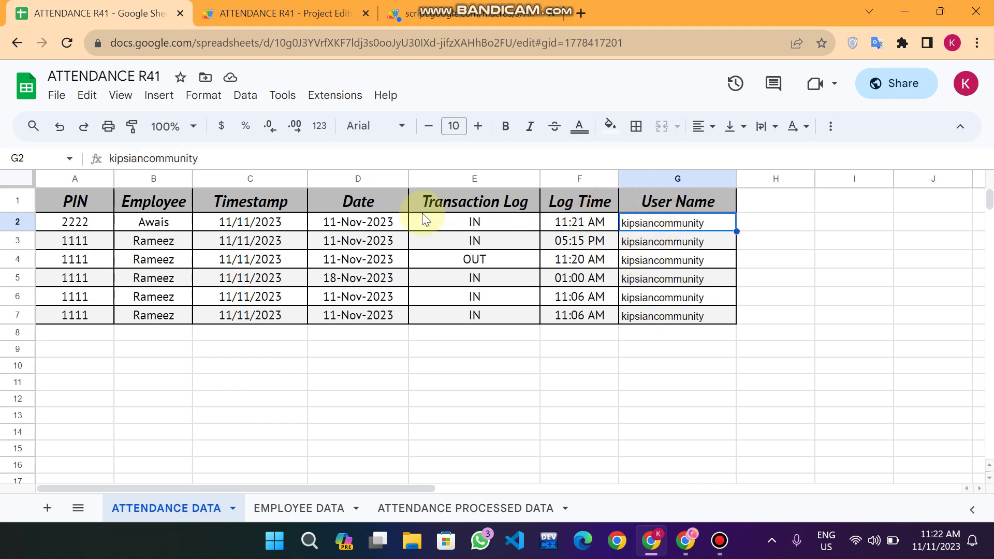
click(317, 509)
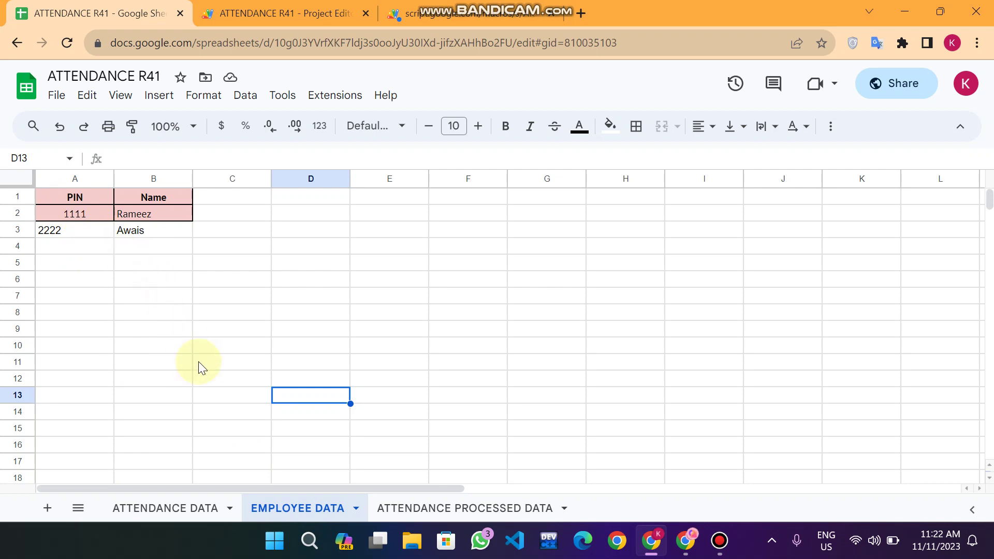
click(196, 507)
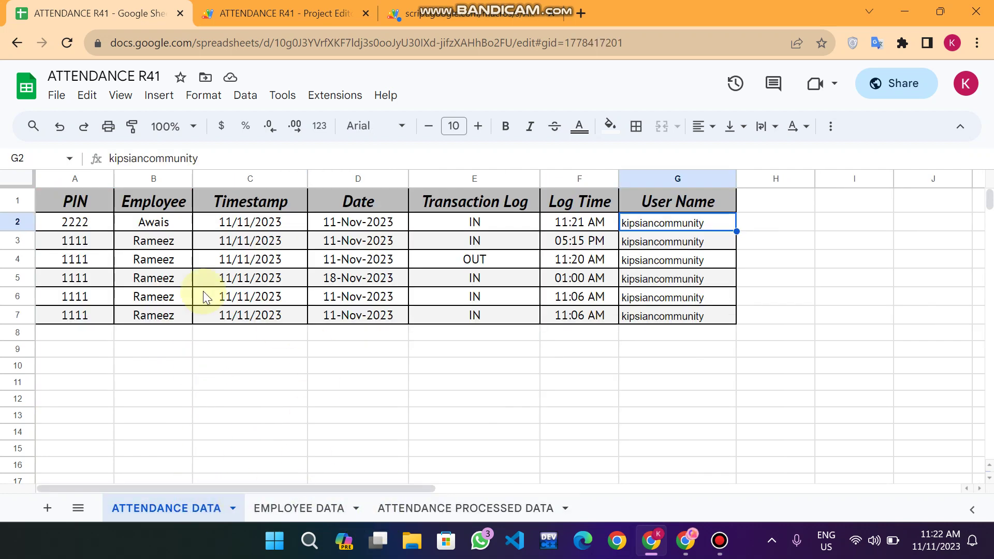
- View the UNIQUE formulas in A1 and B1 of ATTENDANCE PROCESSED DATA
click(481, 508)
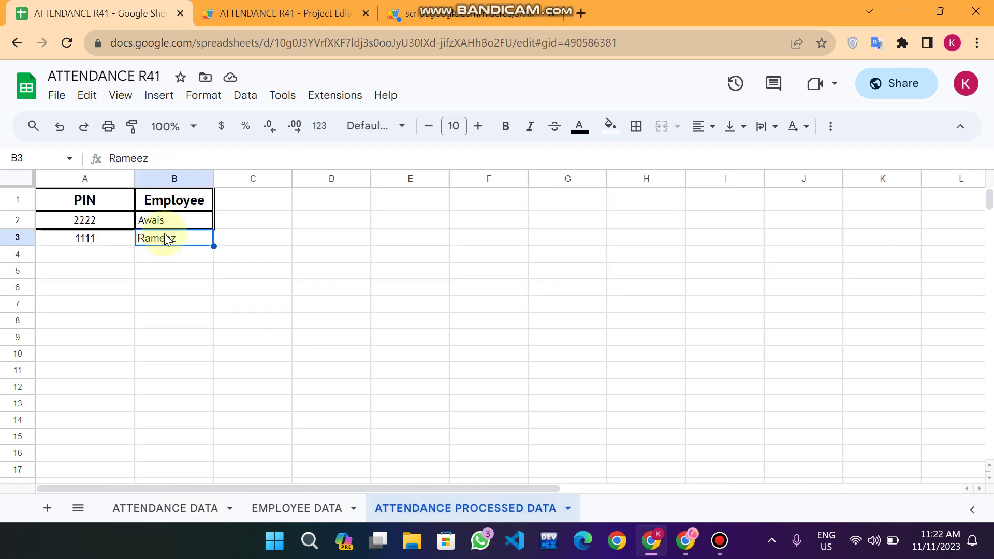
click(54, 199)
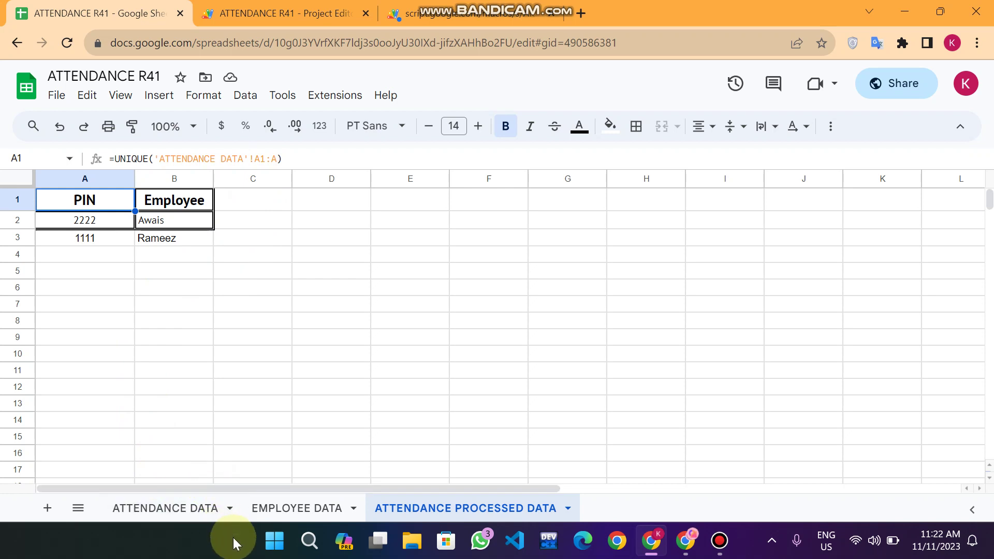
click(178, 206)
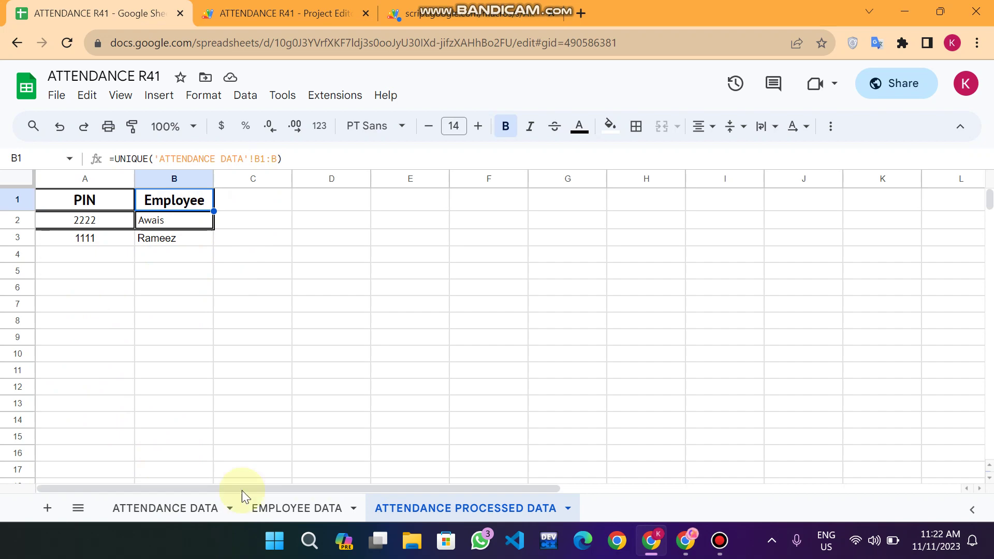
click(252, 469)
- Open the ATTENDANCE R41 Apps Script project from Extensions and scroll through Code.gs
click(346, 96)
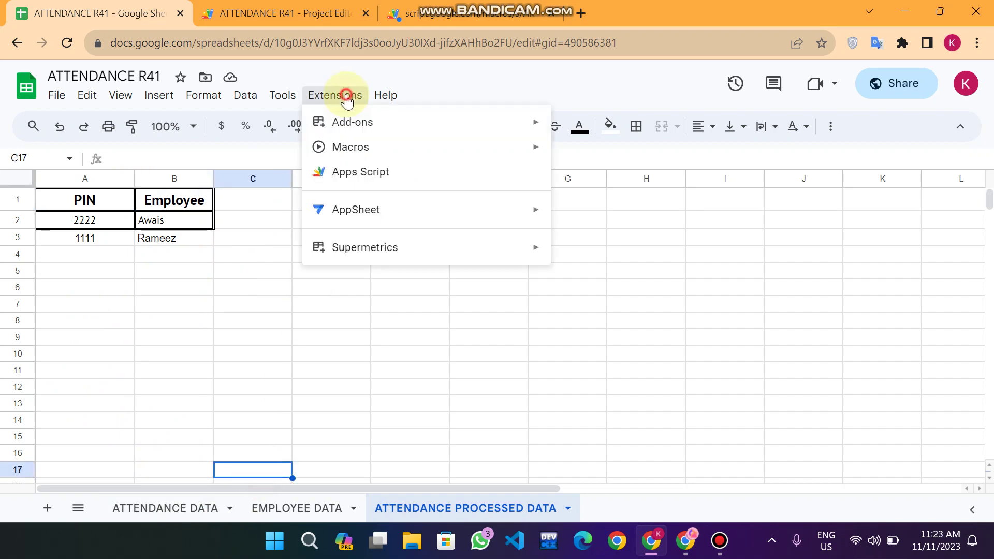
click(406, 172)
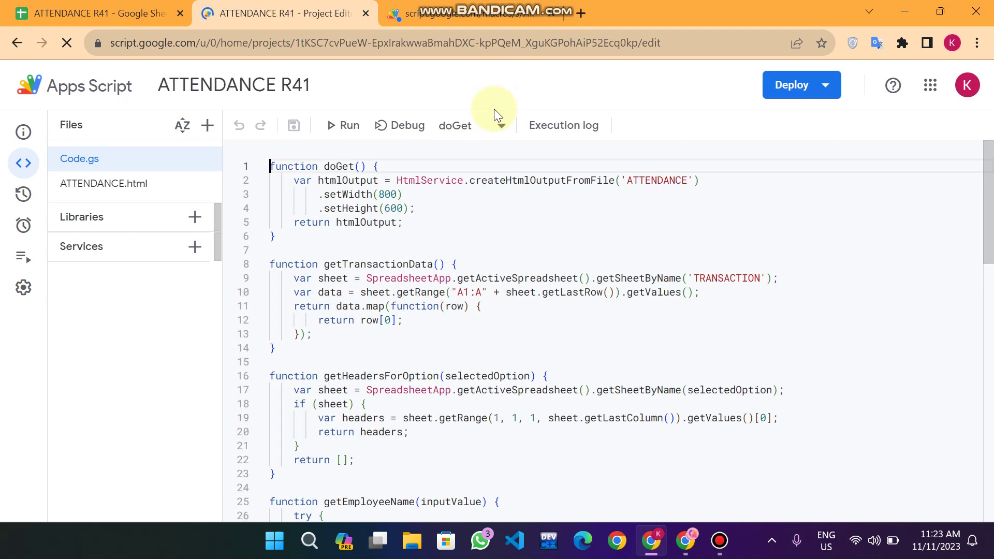
scroll(488, 284, down, 4)
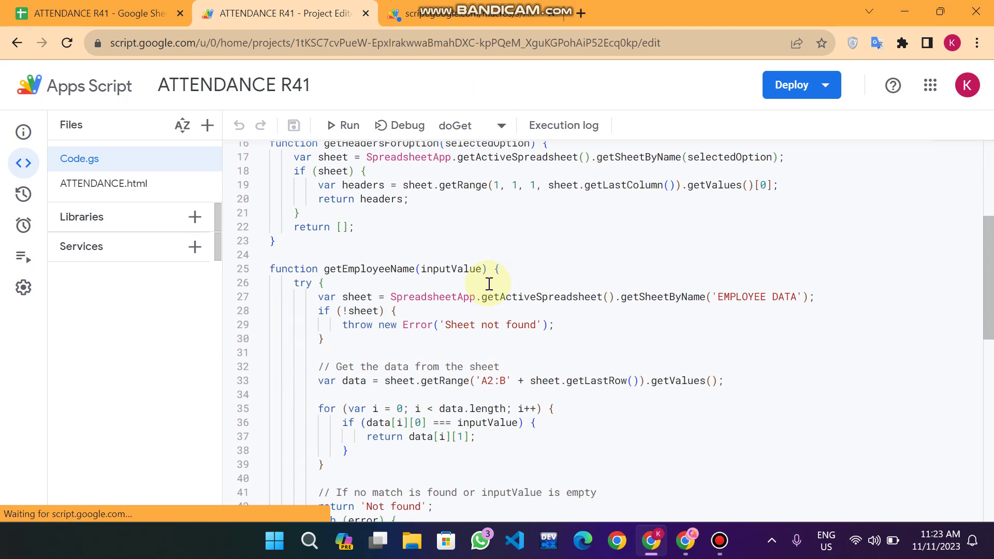
scroll(489, 284, down, 6)
scroll(488, 284, down, 5)
scroll(489, 284, up, 7)
scroll(488, 284, up, 7)
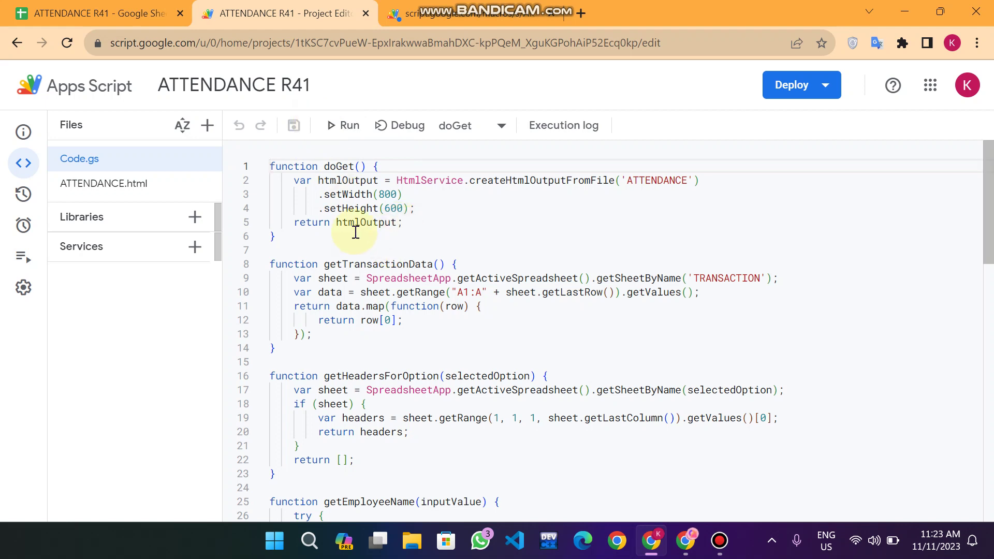
- Open ATTENDANCE.html and scroll through its form markup and updateDateTime script
click(133, 183)
scroll(399, 231, down, 8)
scroll(403, 232, down, 8)
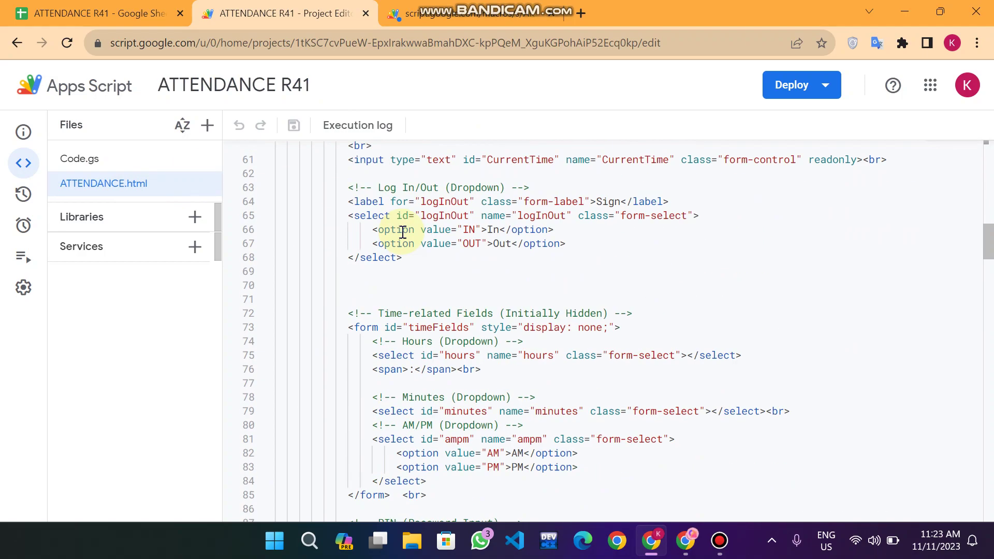
scroll(402, 232, down, 8)
scroll(403, 232, up, 8)
scroll(402, 233, up, 4)
scroll(403, 238, up, 4)
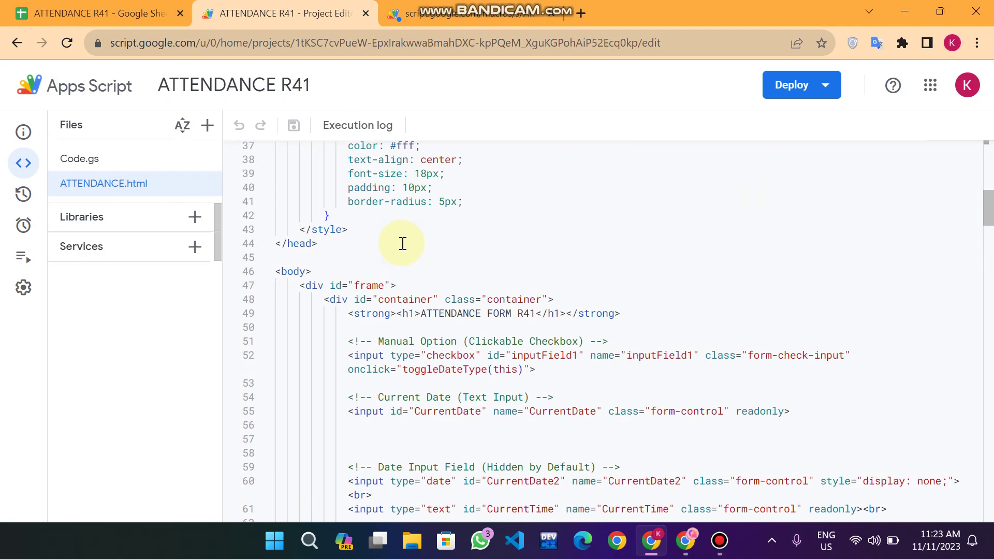
scroll(597, 293, down, 5)
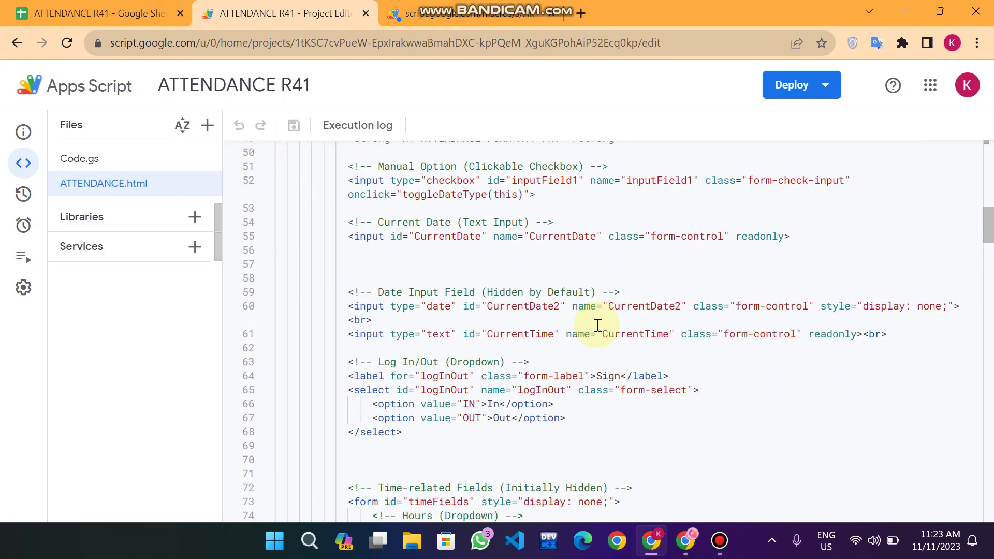
scroll(595, 325, down, 3)
scroll(600, 326, down, 6)
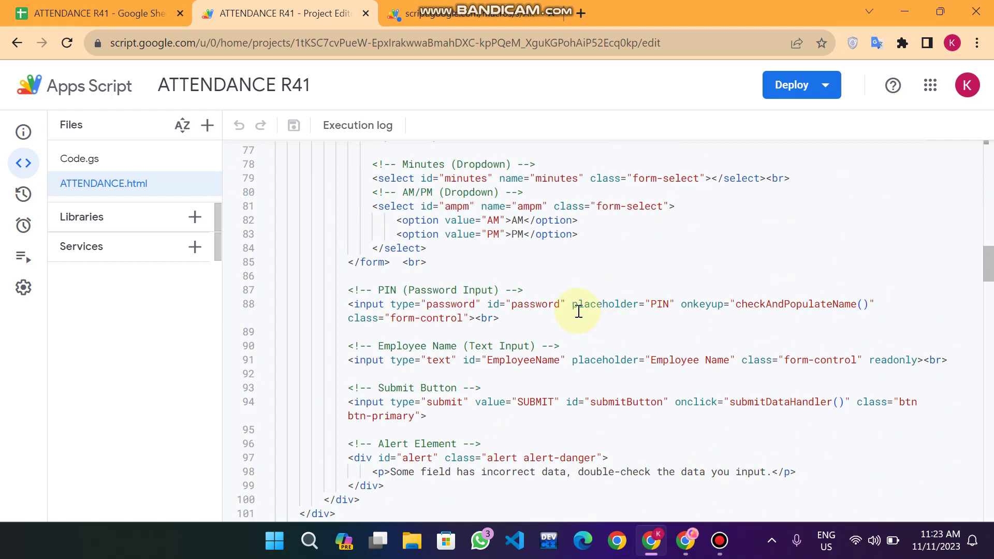
scroll(579, 311, down, 8)
scroll(573, 307, down, 8)
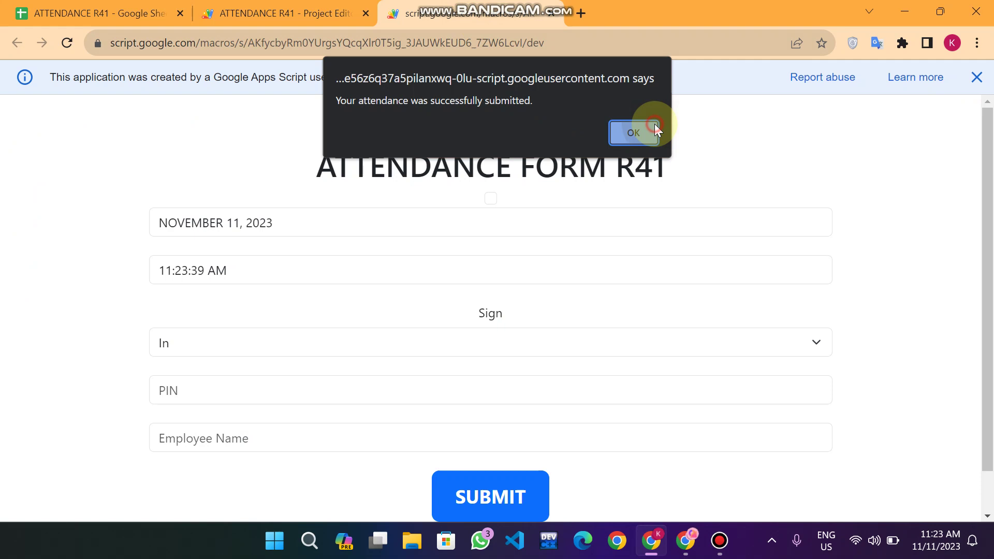
- Dismiss the success alert, go back to the ATTENDANCE R41 spreadsheet and select its URL
click(655, 128)
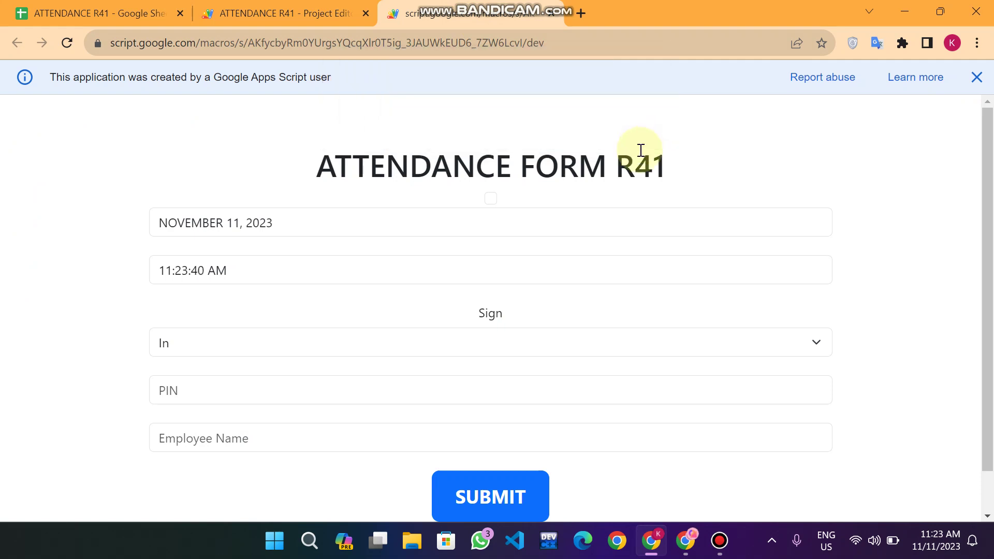
scroll(640, 150, down, 2)
scroll(639, 151, up, 2)
click(218, 13)
click(97, 5)
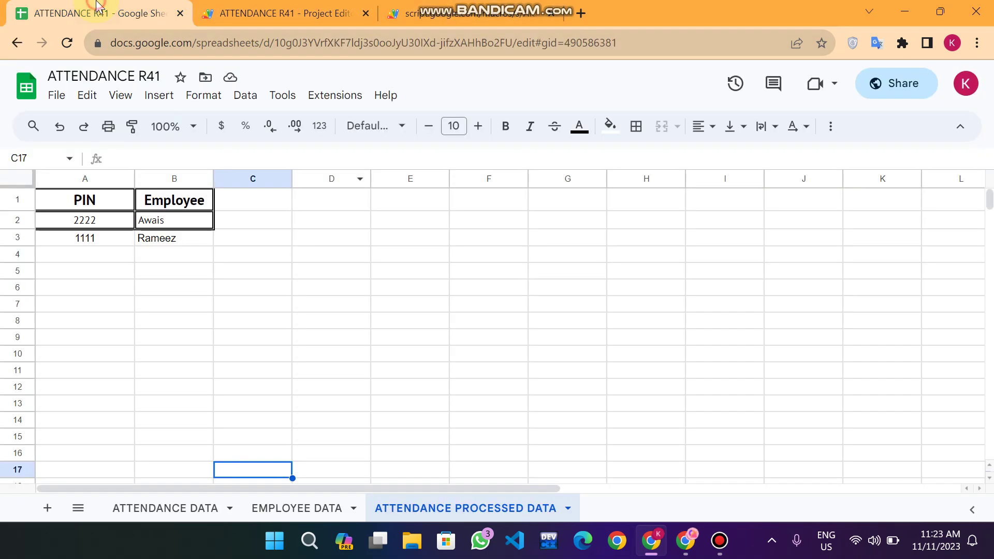
click(177, 42)
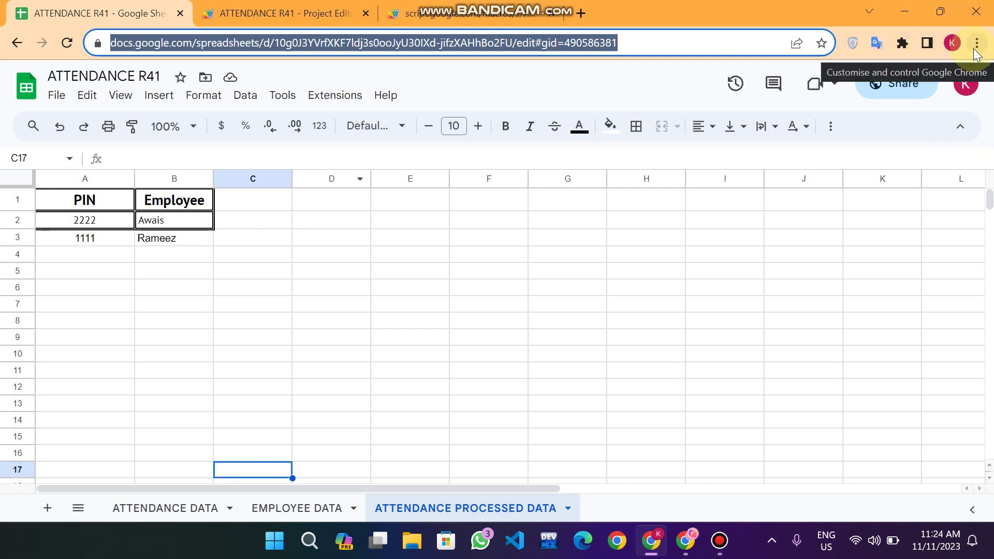
- Open the spreadsheet's copied URL in a browser window for the second account
click(955, 45)
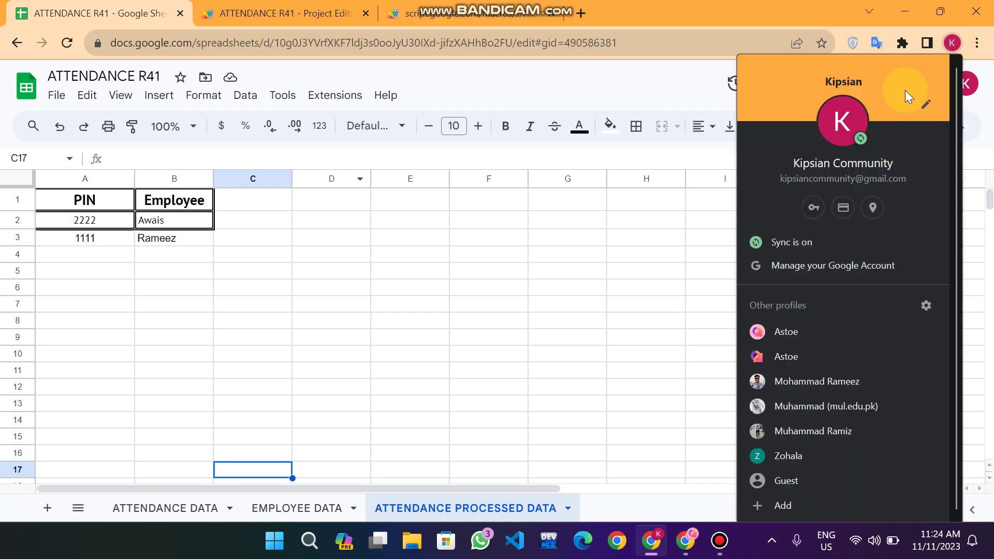
click(803, 355)
key(Return)
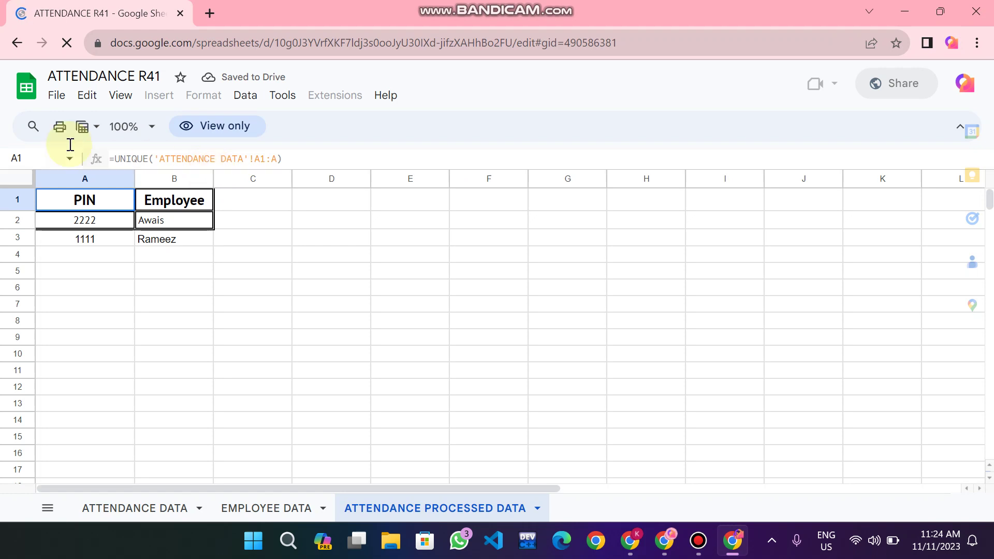
- Make a copy of the ATTENDANCE R41 spreadsheet, removing the 'Copy of' prefix from its name
click(56, 97)
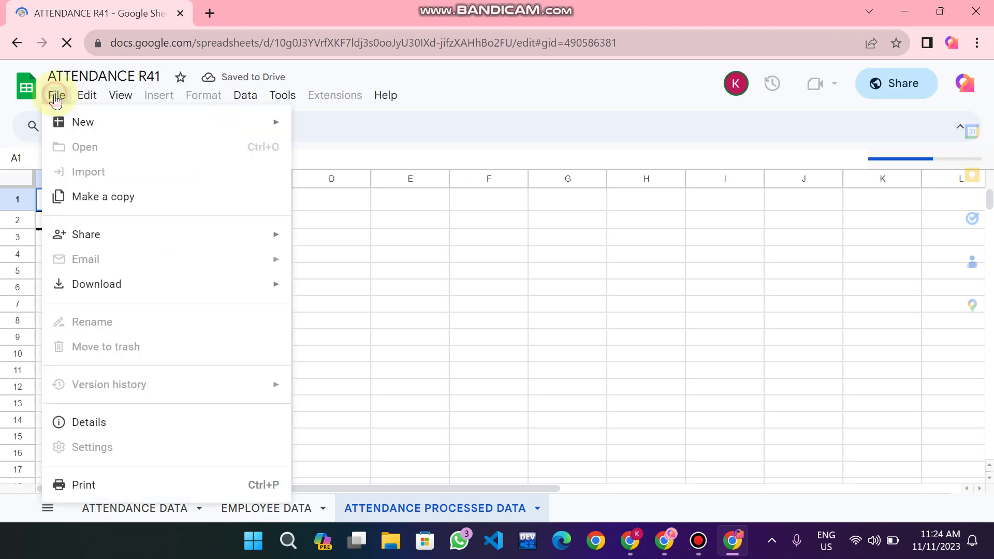
click(461, 271)
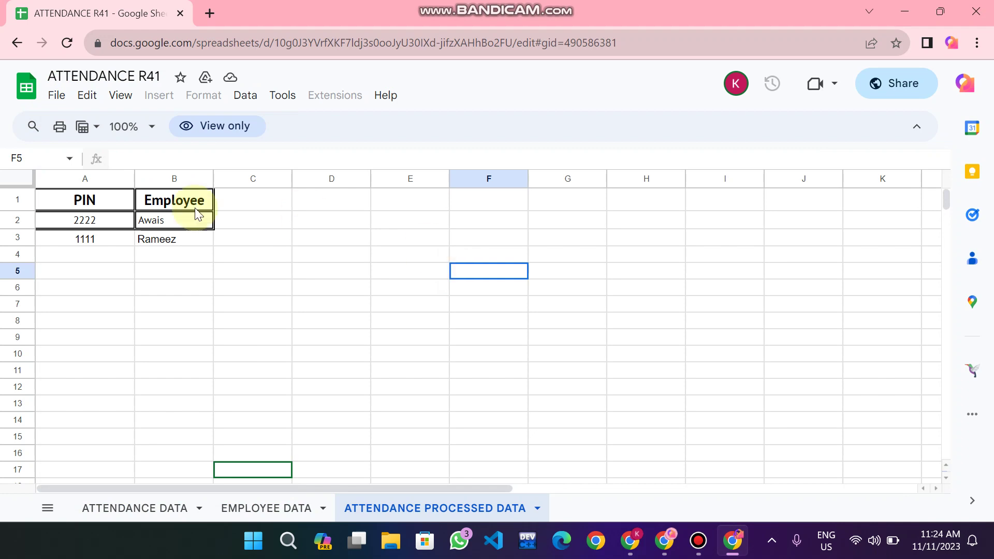
click(56, 96)
click(131, 196)
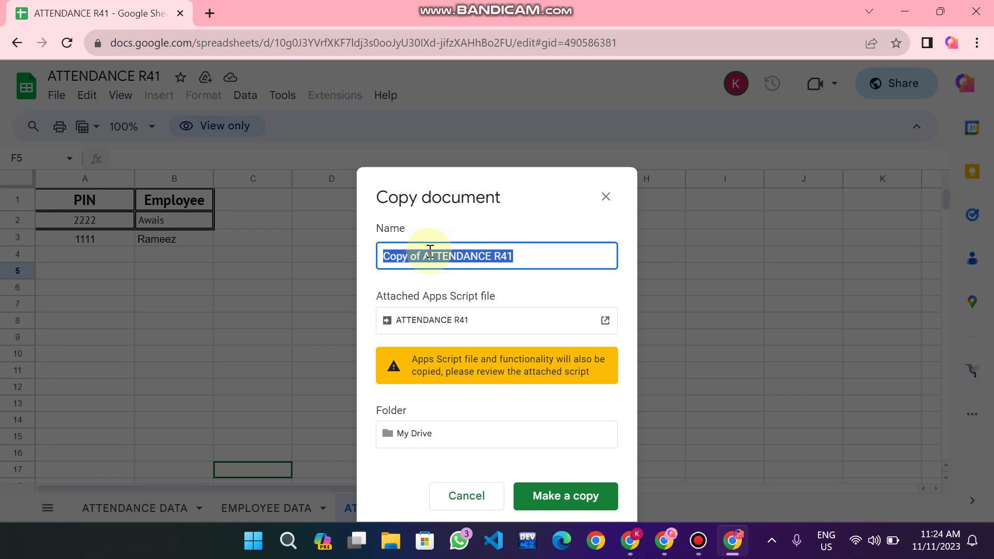
click(428, 251)
key(BackSpace)
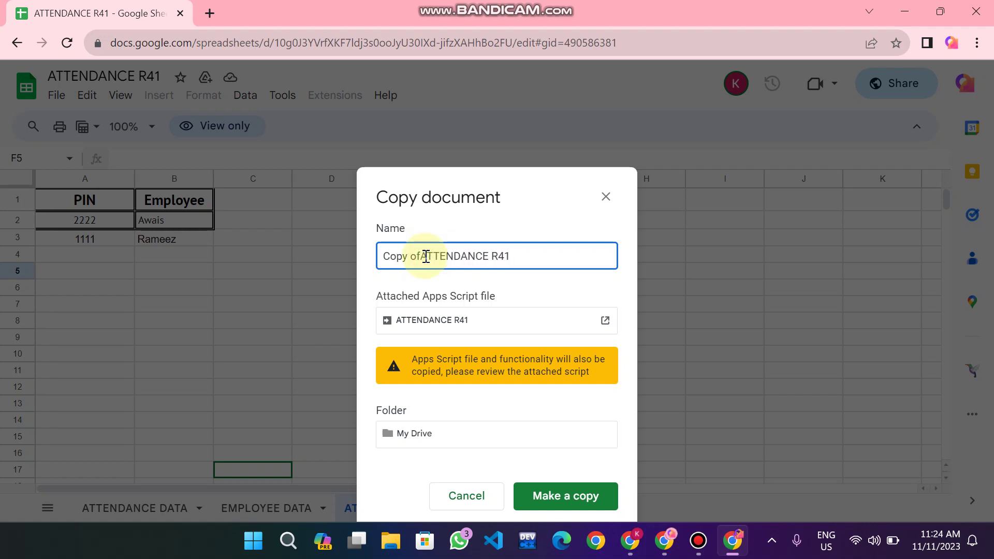
key(BackSpace)
key(BackSpace)
key(BackSpace)
key(BackSpace)
key(BackSpace)
click(575, 497)
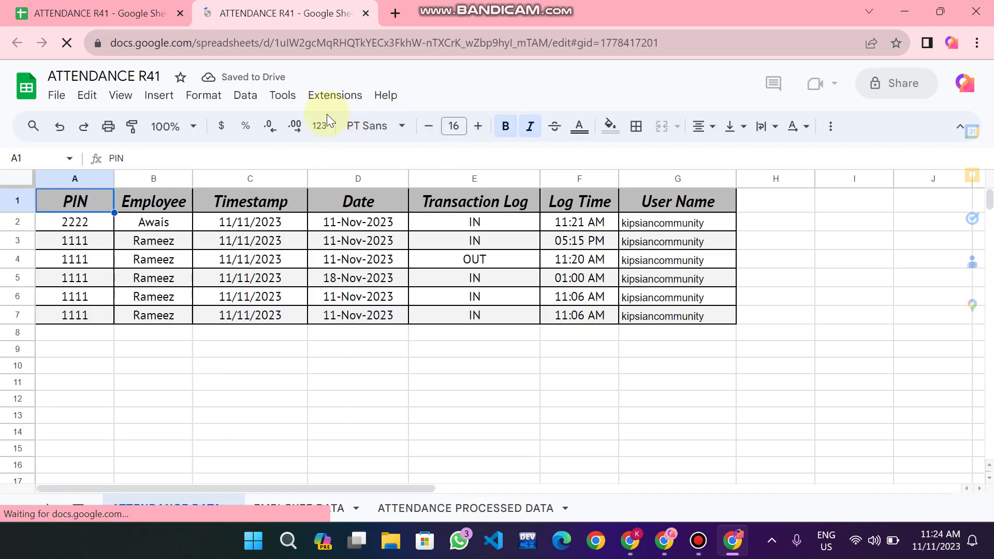
- Open the spreadsheet's Apps Script project from Extensions and run doGet
click(334, 95)
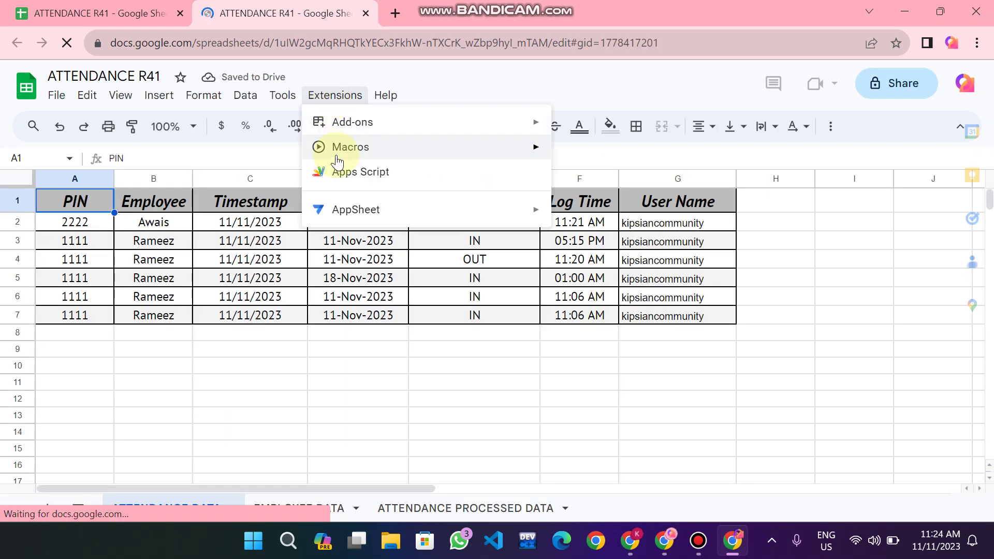
click(356, 174)
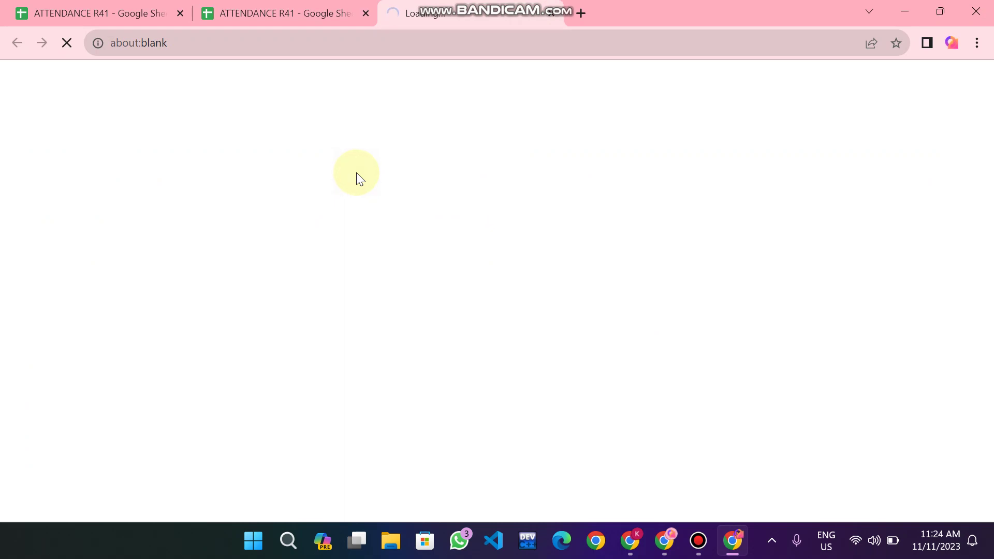
click(294, 9)
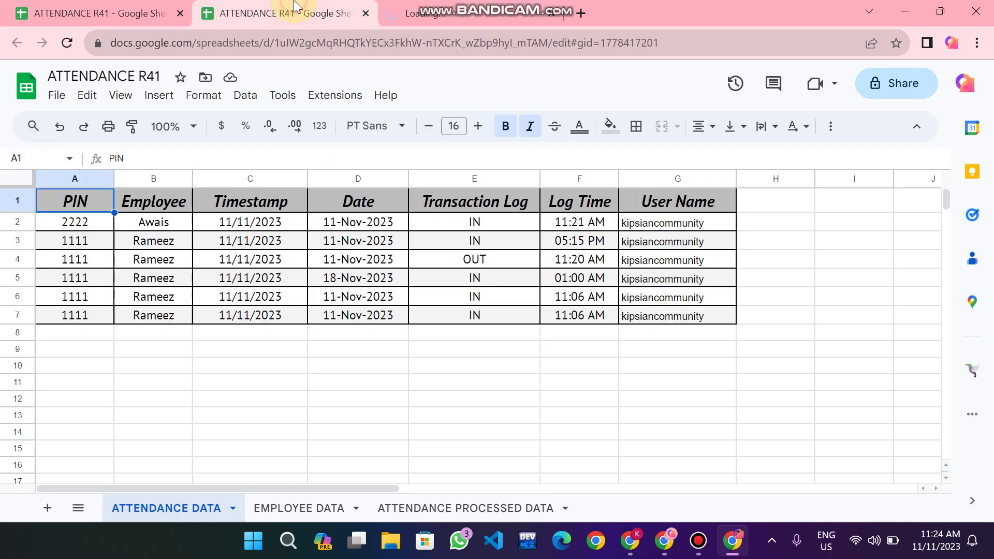
click(409, 13)
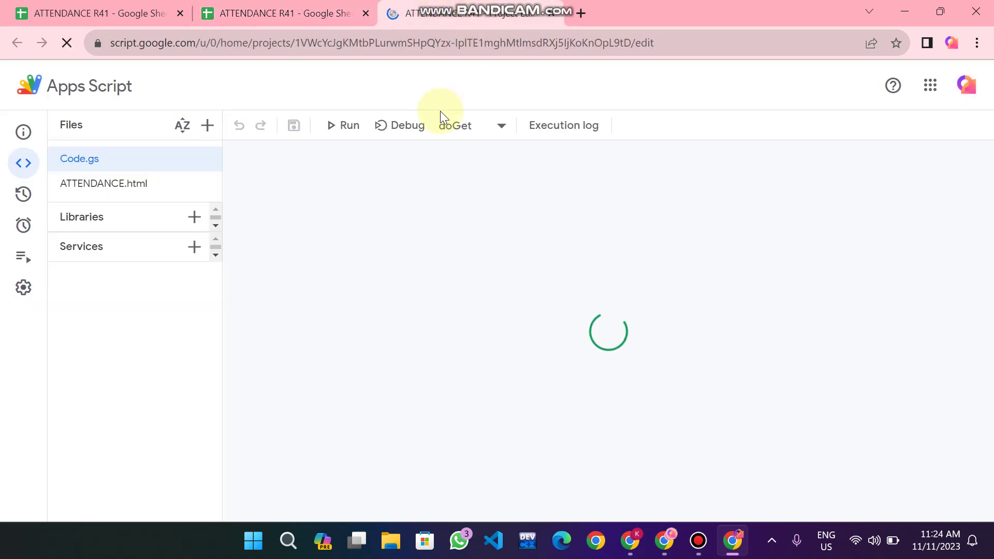
click(333, 125)
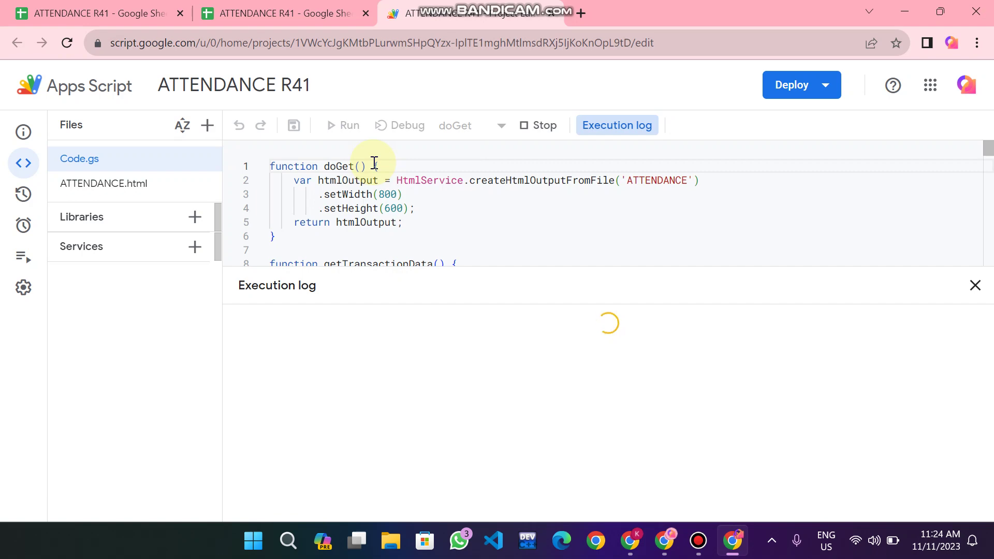
- Authorize the unverified ATTENDANCE R41 script with the account and allow Sheets access
click(283, 7)
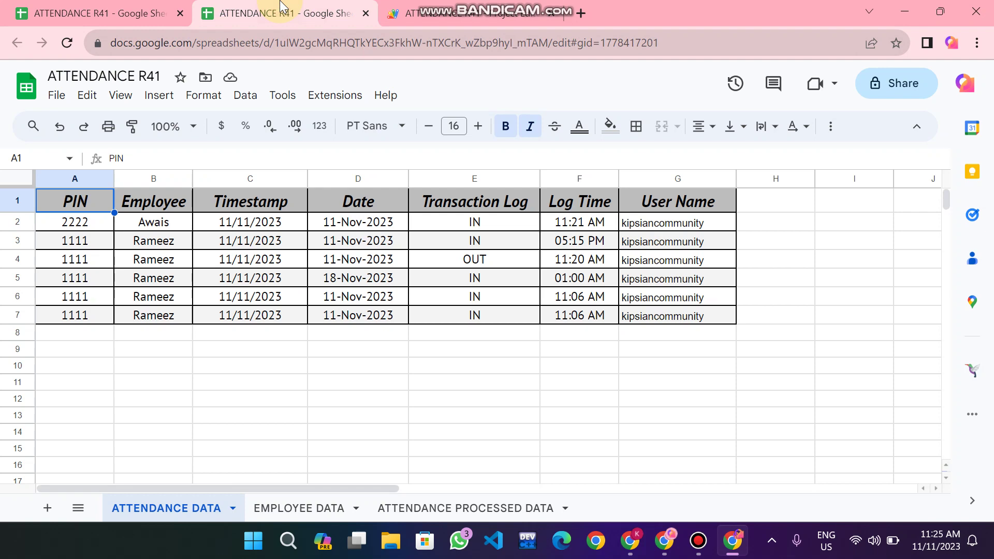
click(563, 7)
click(600, 326)
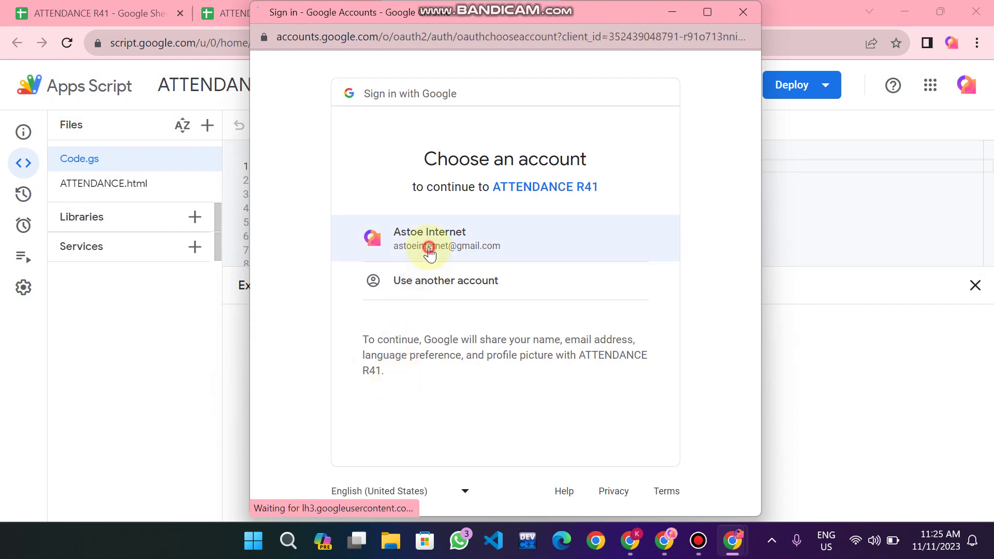
click(429, 247)
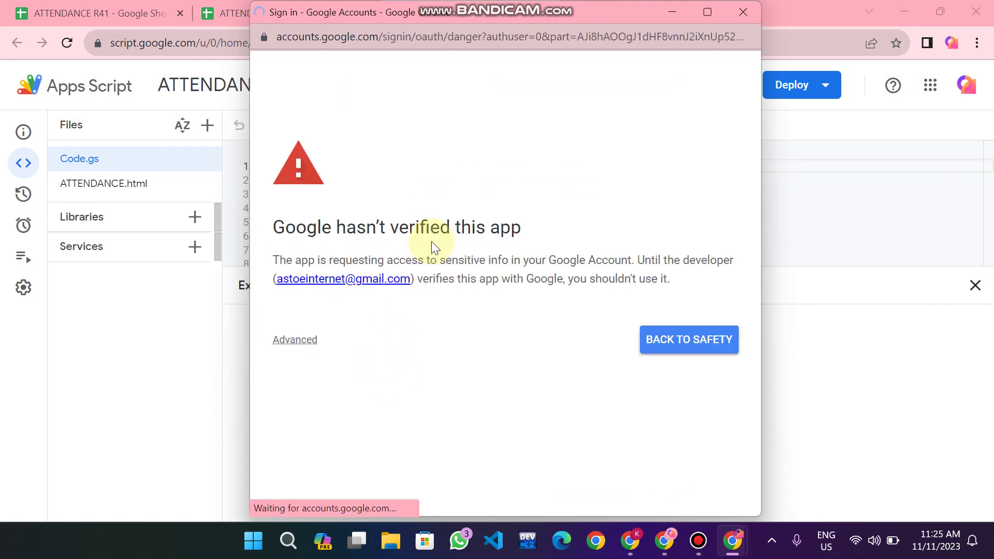
click(303, 339)
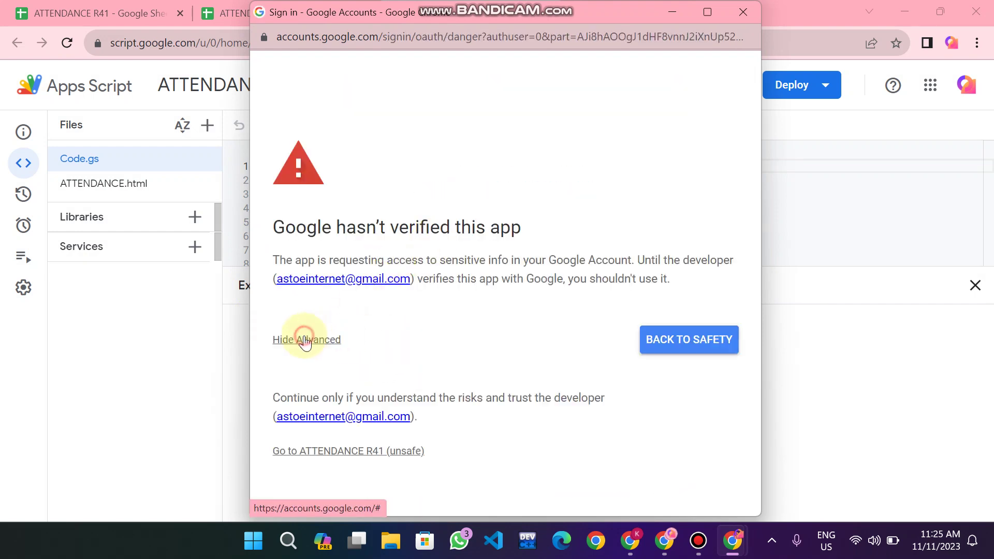
click(368, 453)
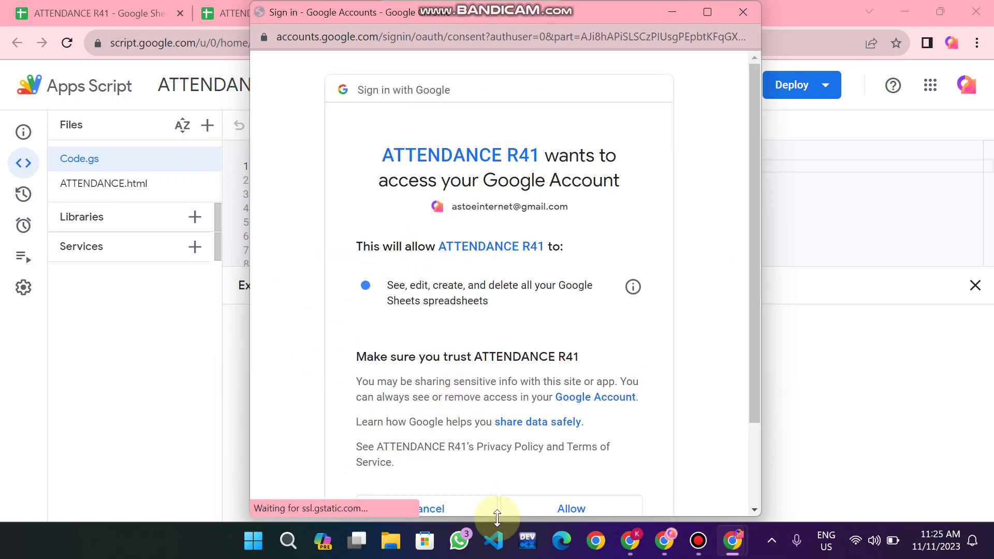
click(521, 505)
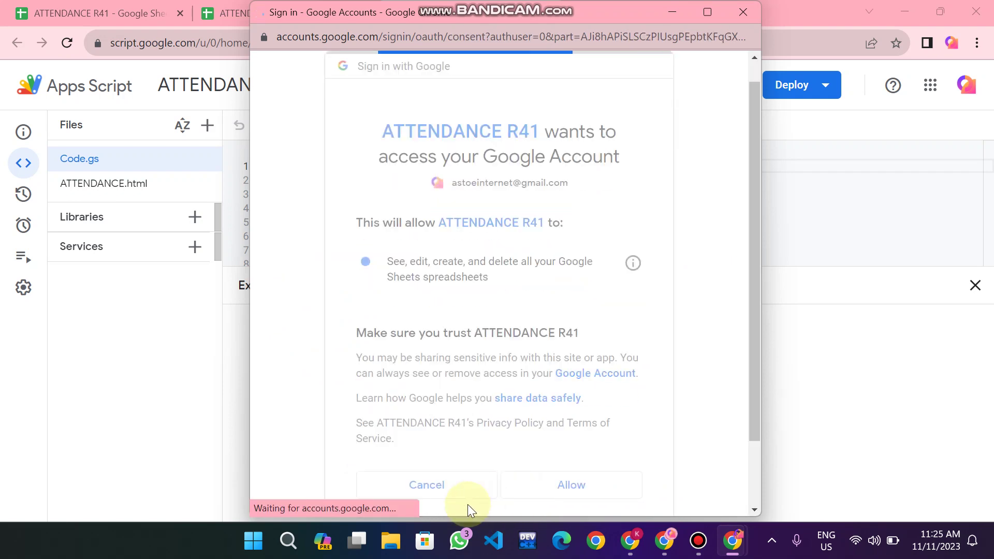
click(533, 487)
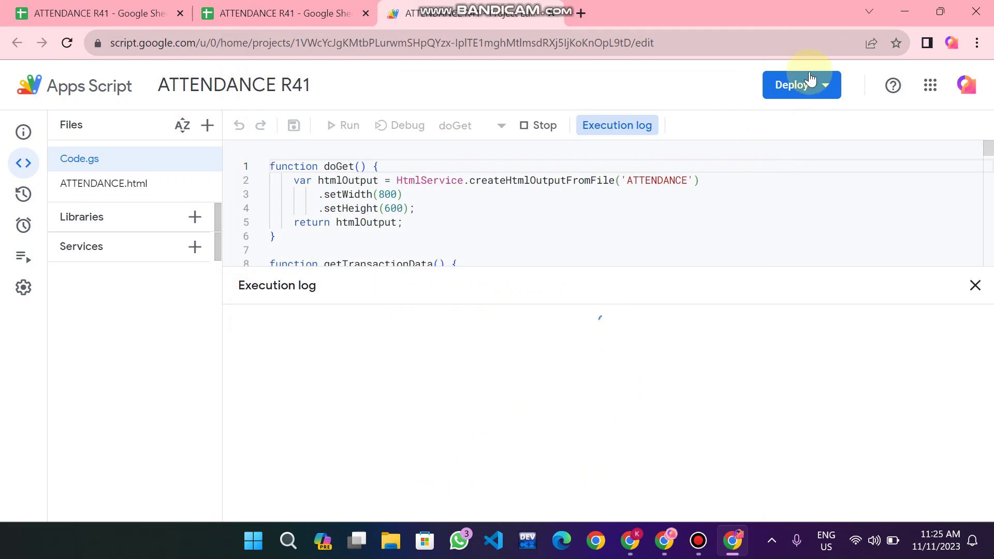
- Create a new web app deployment with the default Me / Anyone settings
click(810, 95)
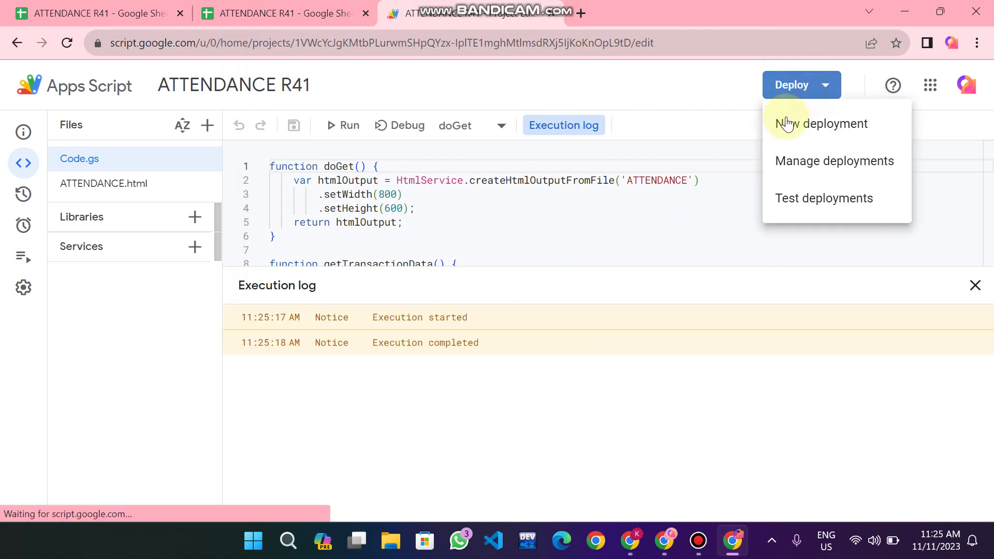
click(786, 119)
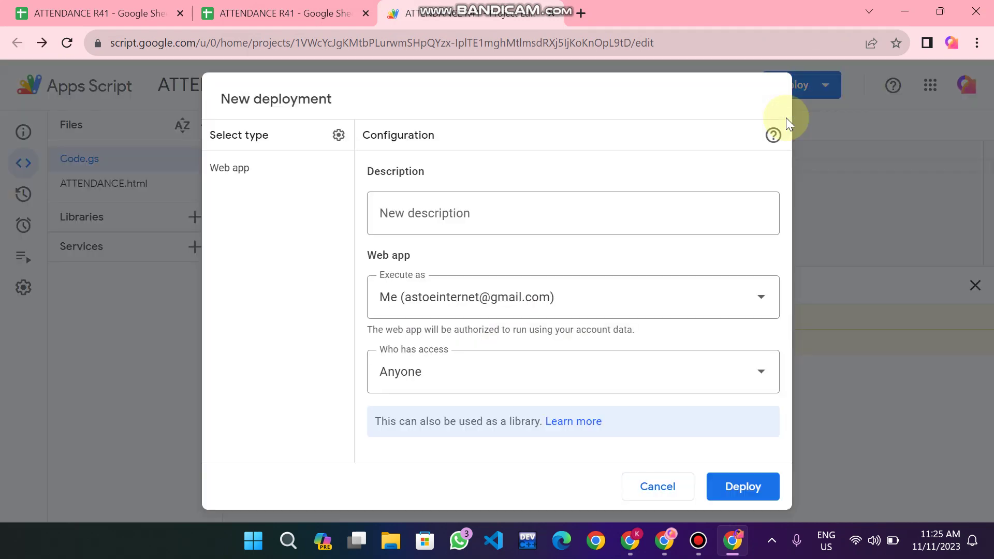
click(766, 499)
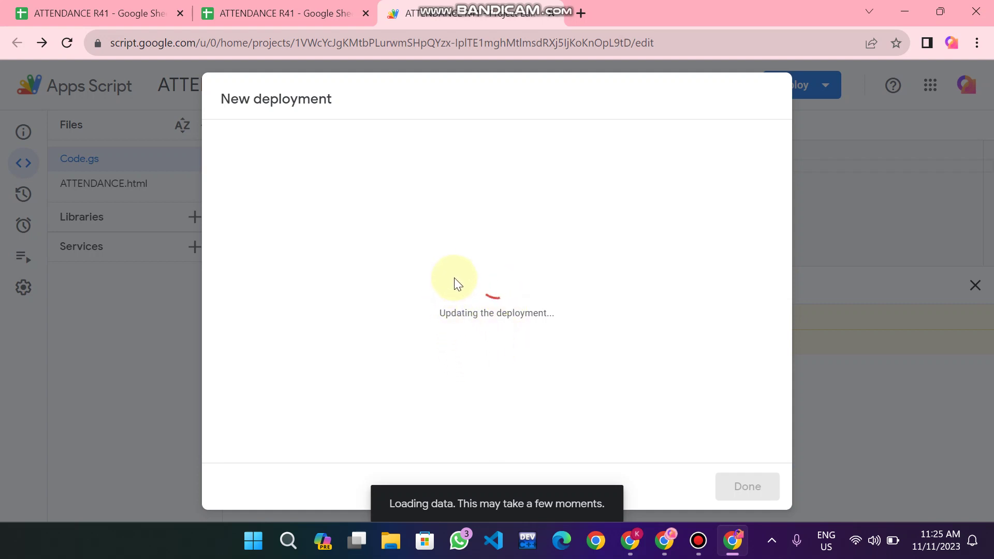
- Authorize the web app with the account, bypassing the unverified-app warning, and allow access
click(270, 176)
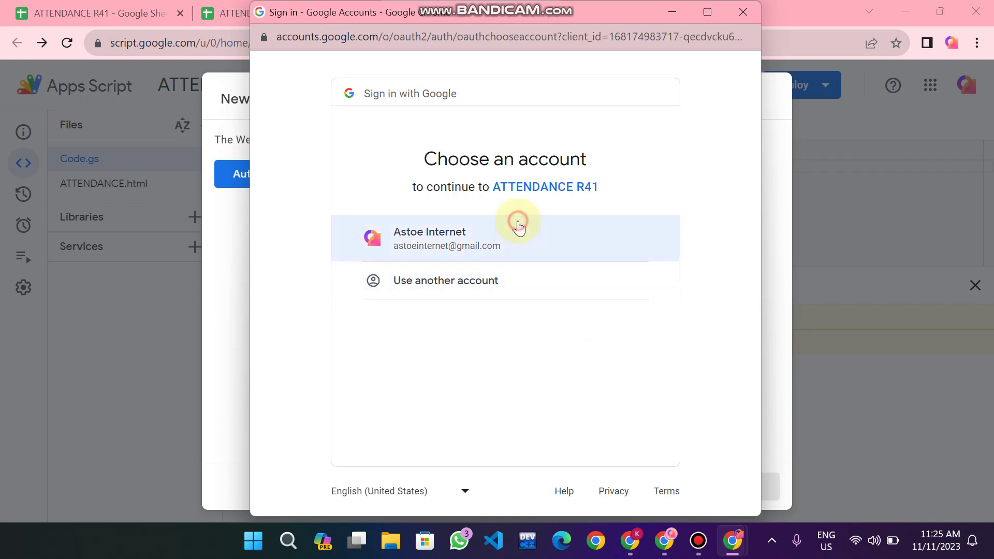
click(514, 223)
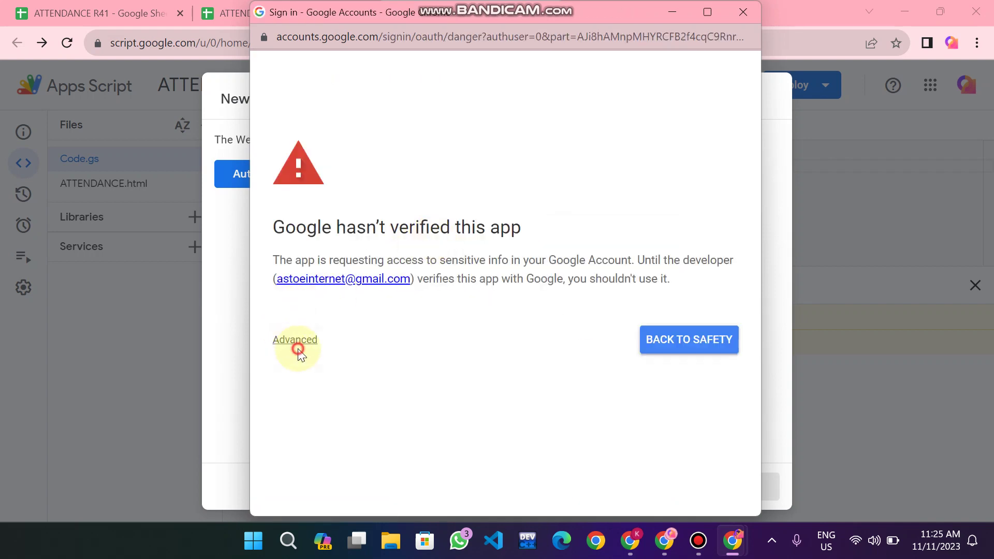
click(295, 341)
click(330, 460)
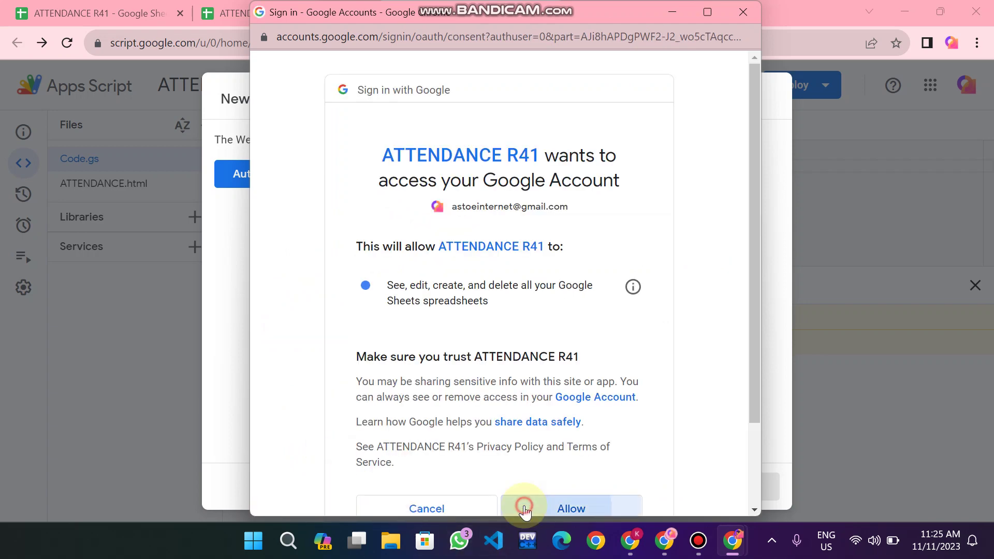
click(523, 508)
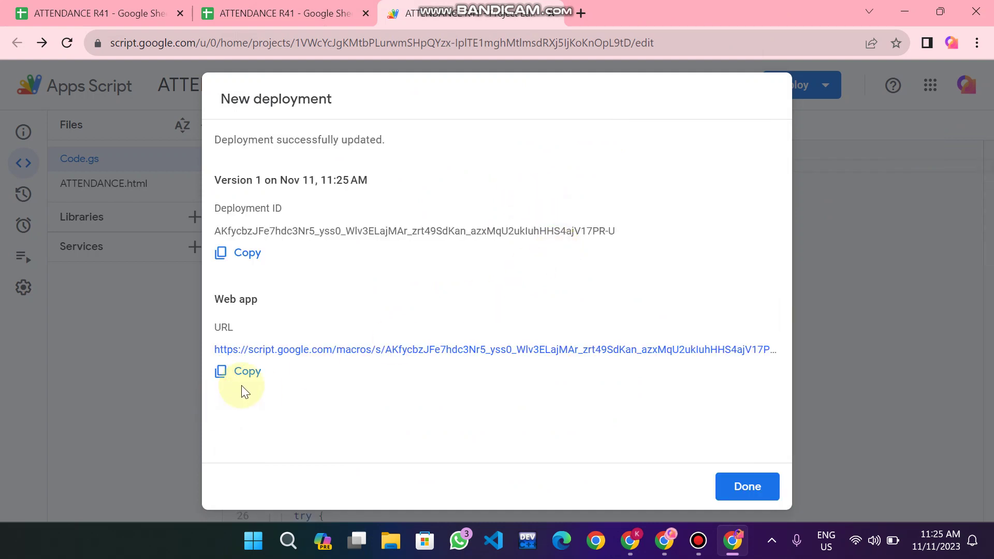
- Copy the Web app URL and load it in a new browser tab
click(244, 372)
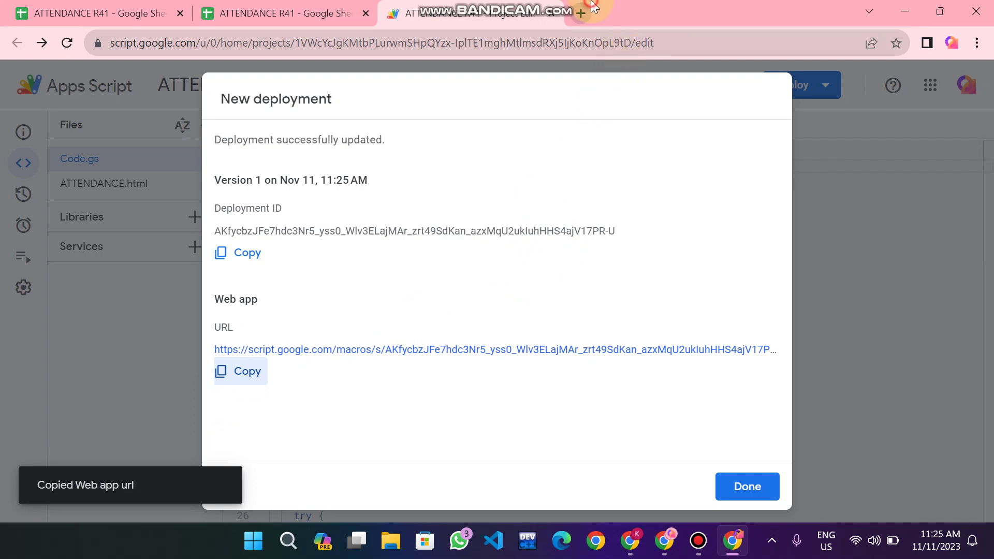
click(590, 7)
key(ctrl+v)
key(Return)
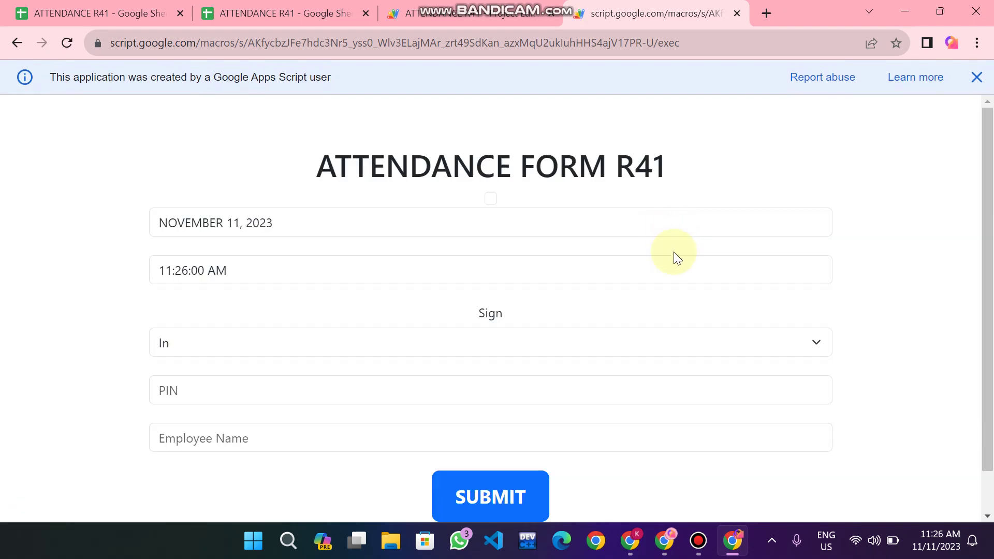
- Enter the employee's PIN so Awais fills in, submit the In entry and dismiss the alert
click(207, 393)
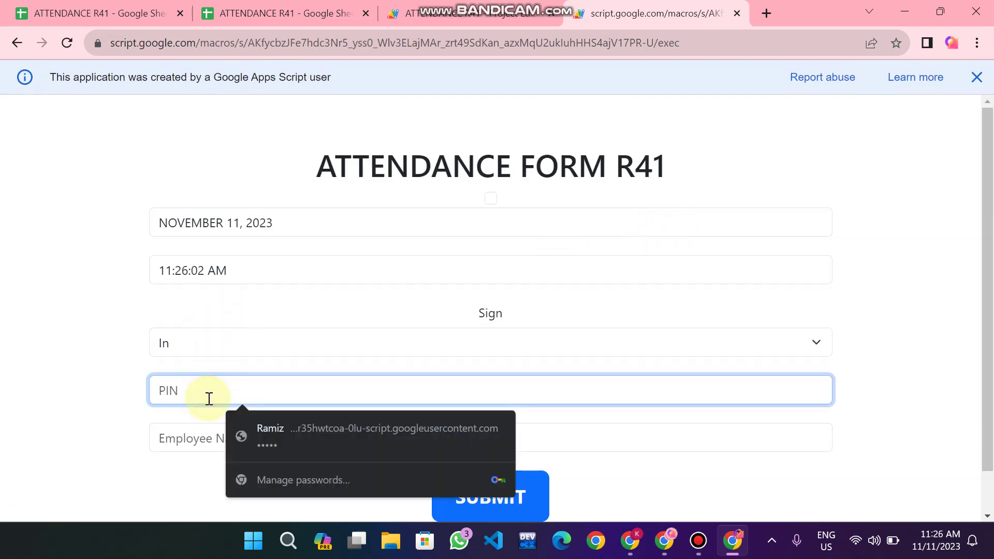
text(1234)
click(47, 324)
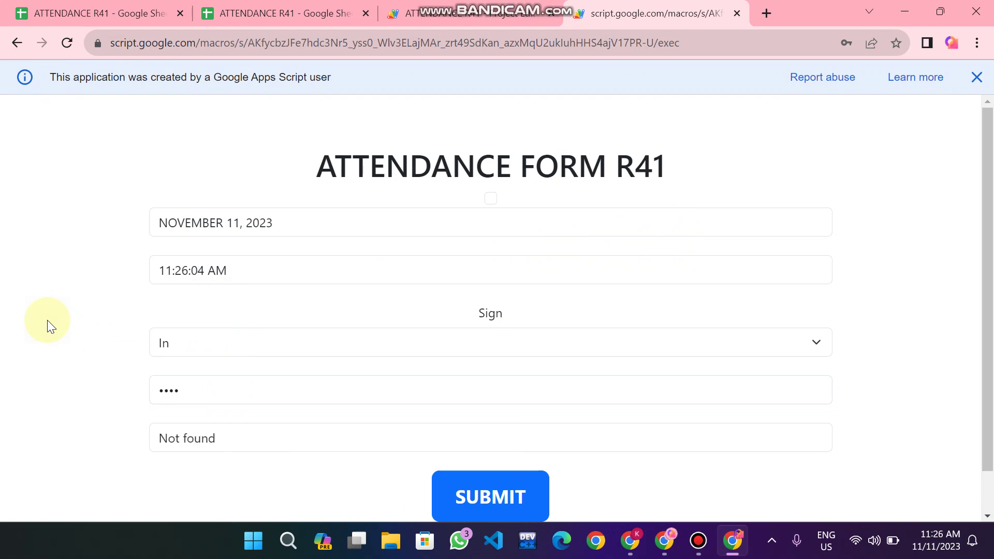
click(501, 498)
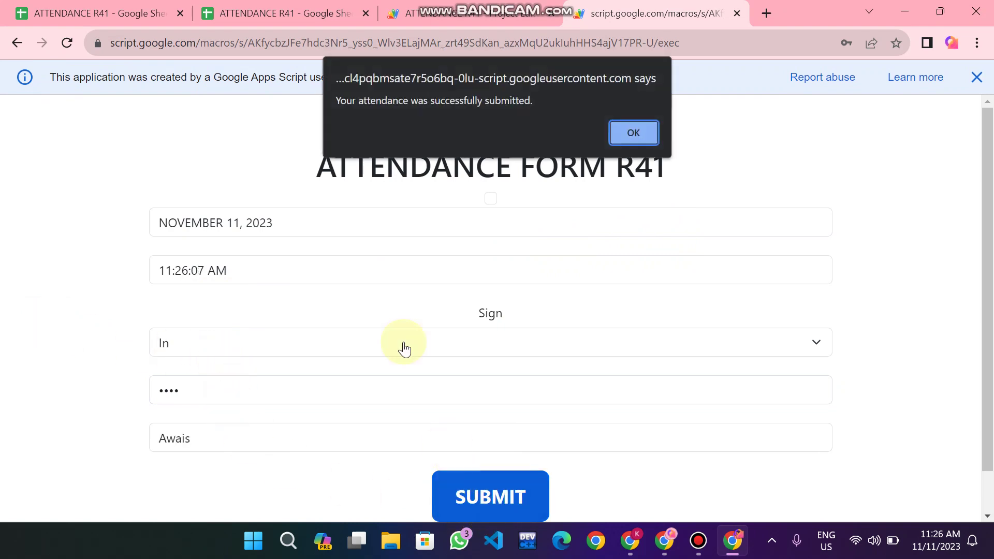
click(258, 13)
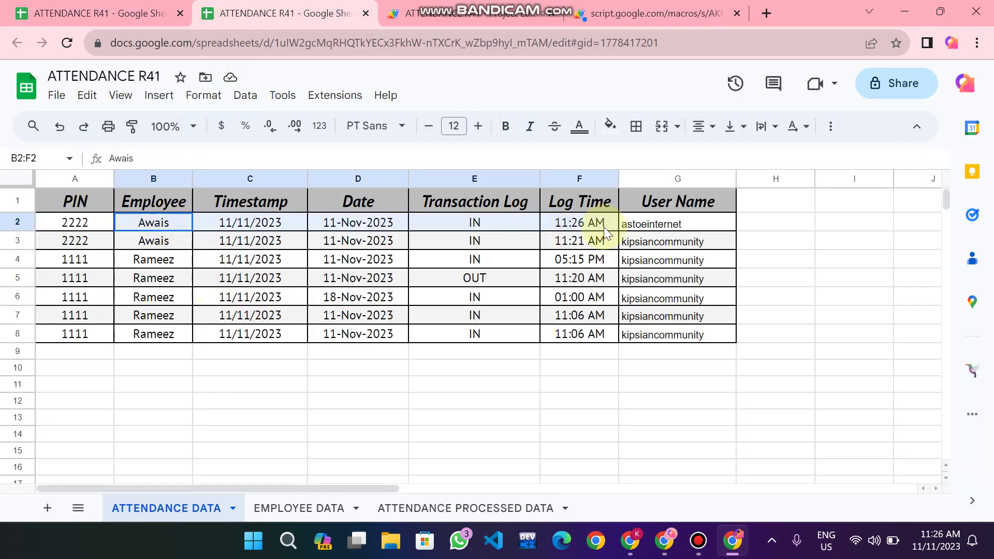
- Check the new Awais IN entry in B2:H2, then switch to the other window's Attendance Form tab
drag(171, 226, 771, 221)
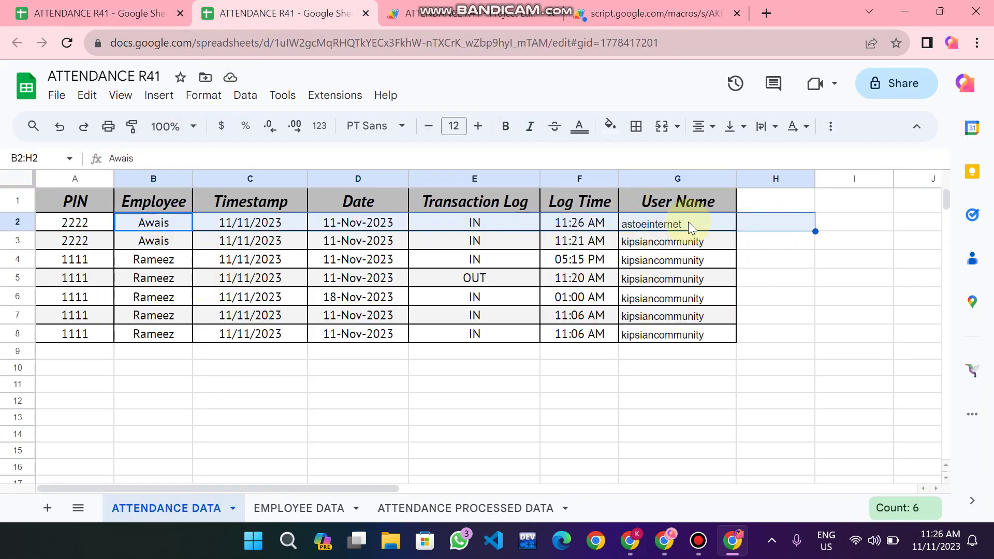
key(alt+Tab)
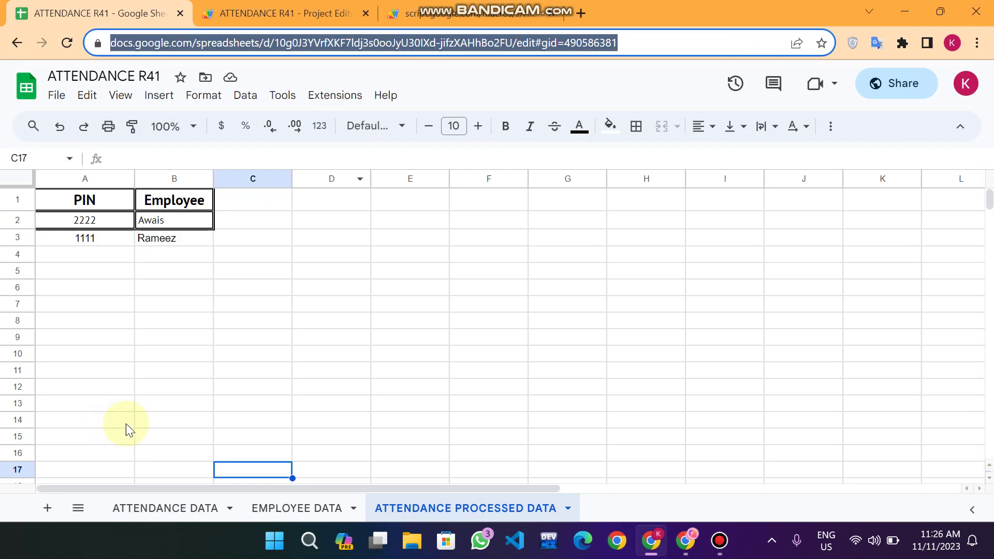
click(310, 13)
click(427, 11)
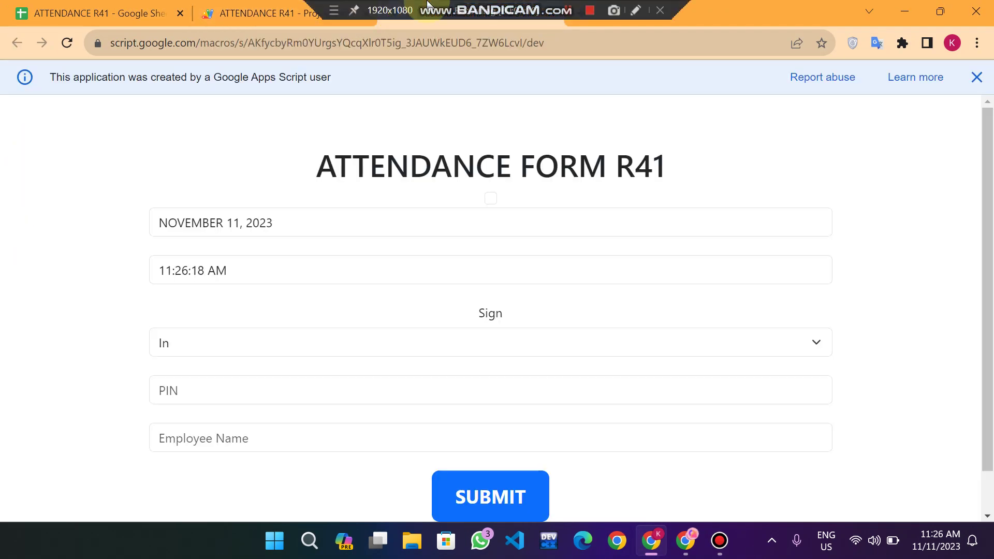